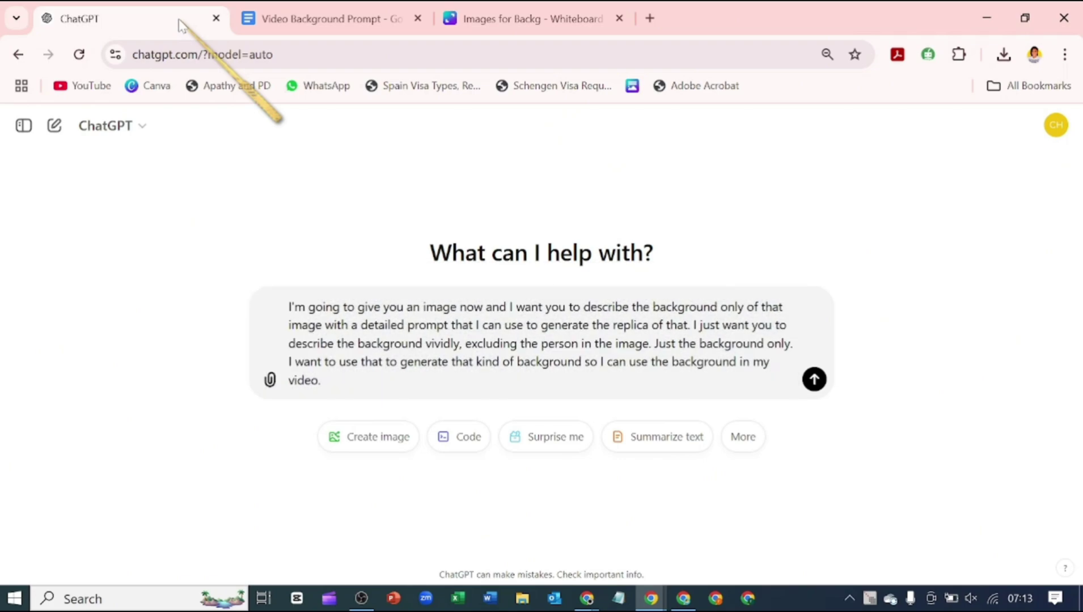
# Send ChatGPT the background-description request with the room photo uploaded from the computer
pyautogui.press('Return')
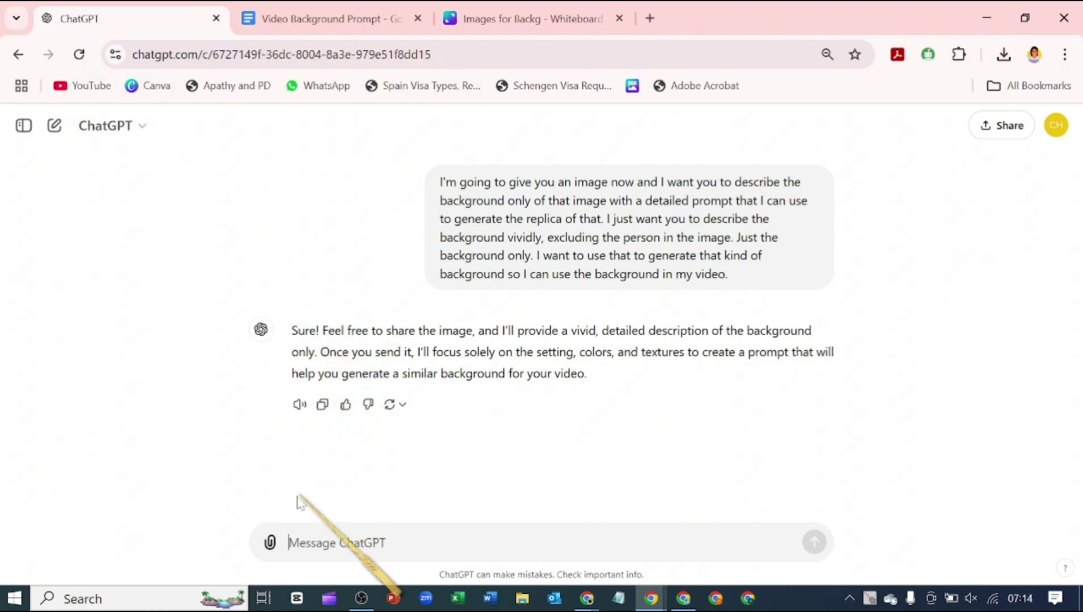
pyautogui.click(270, 544)
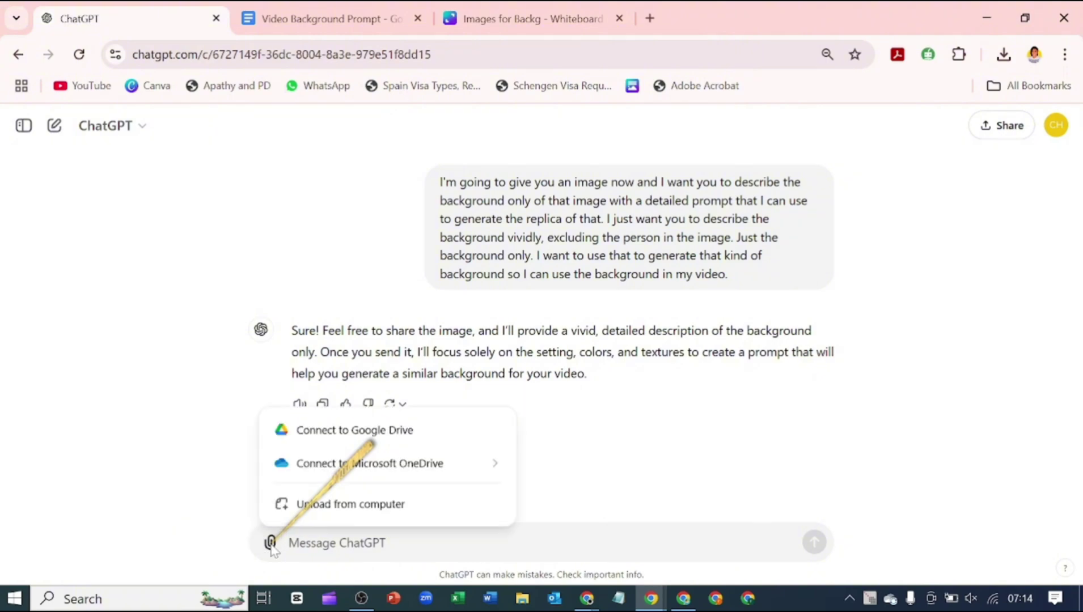
pyautogui.click(315, 503)
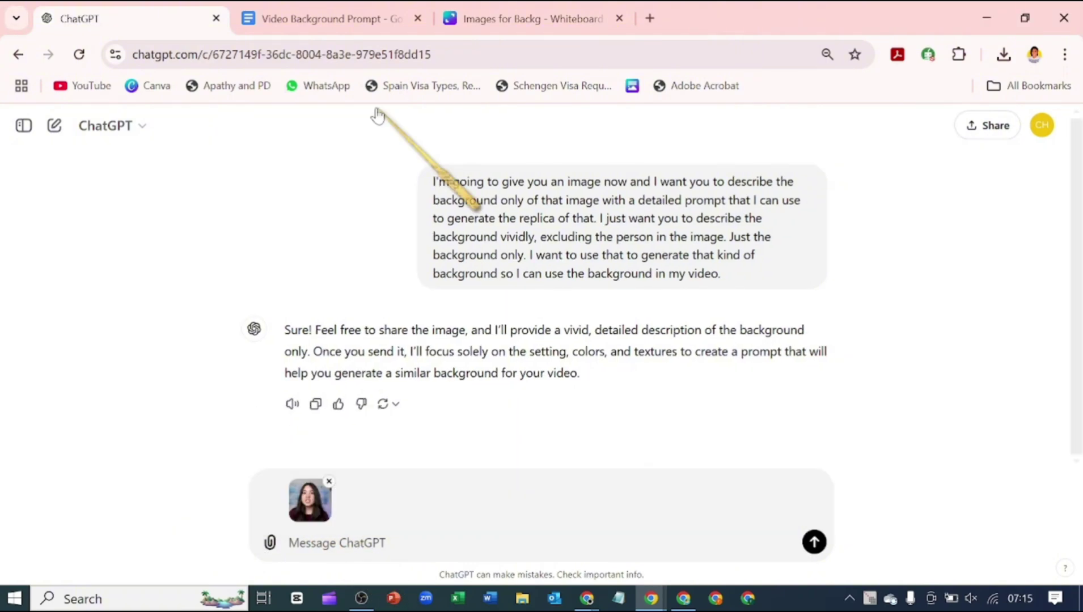
pyautogui.click(813, 541)
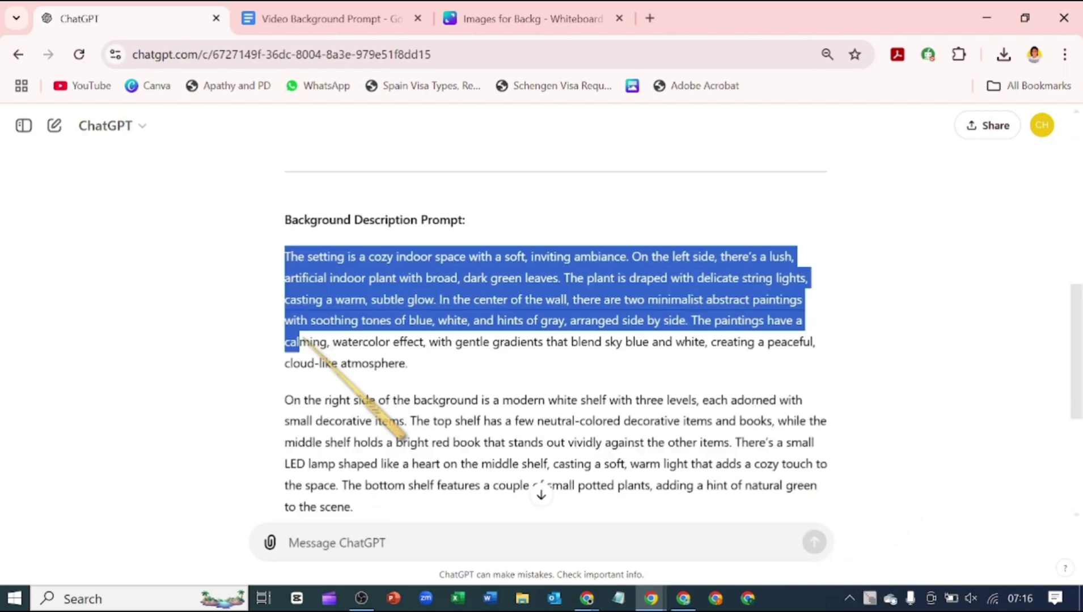
# Select ChatGPT's detailed background description and switch to the Canva window
pyautogui.moveTo(300, 346); pyautogui.dragTo(417, 479)
pyautogui.hotkey('ctrl', 'c')
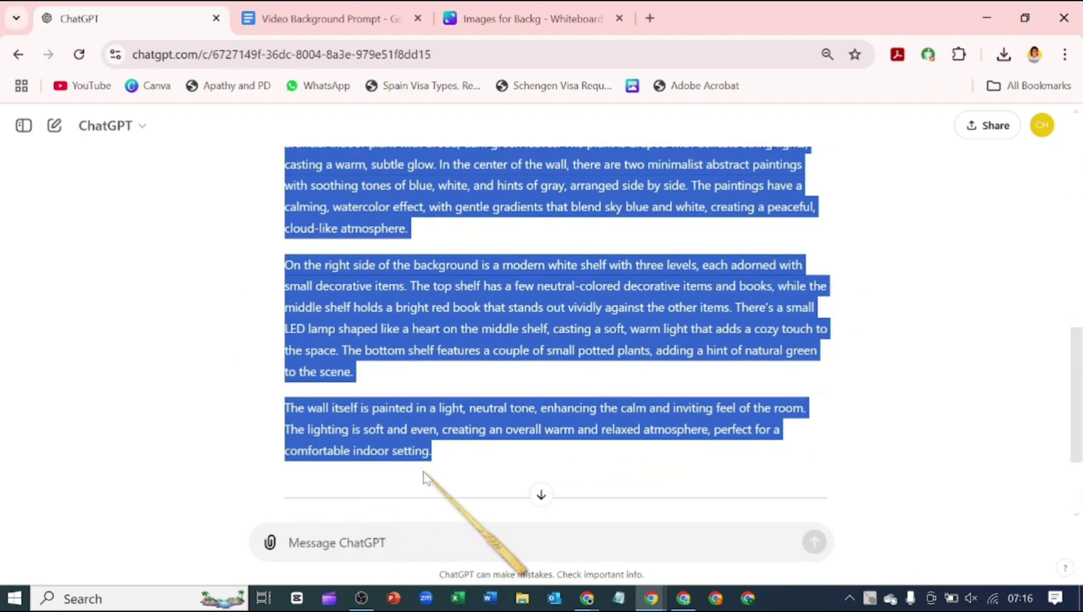
pyautogui.click(686, 602)
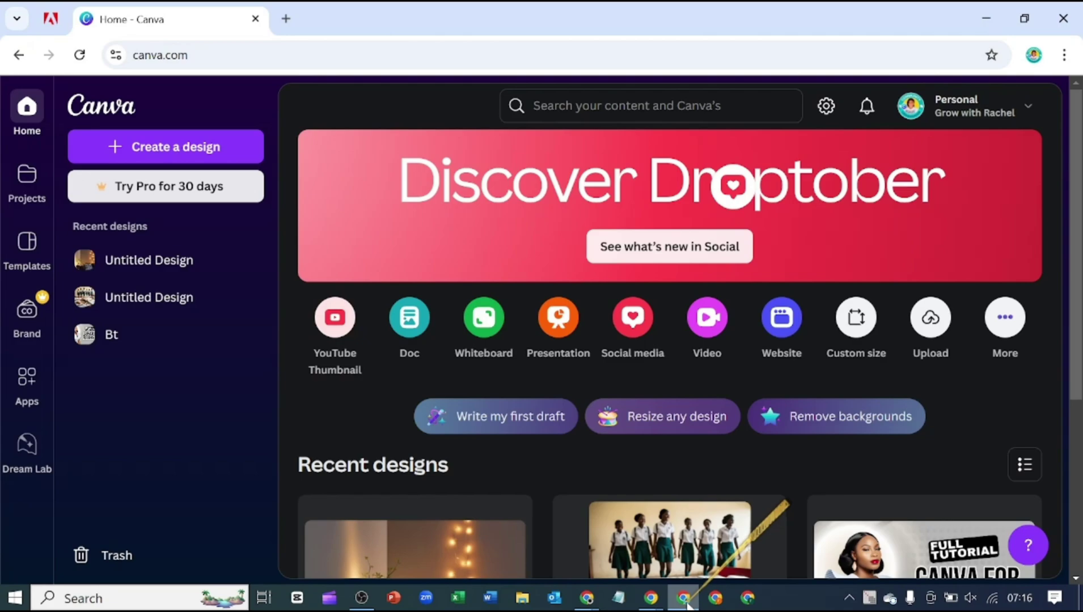
# Open Dream Lab and set the generated image ratio to 16:9
pyautogui.click(20, 439)
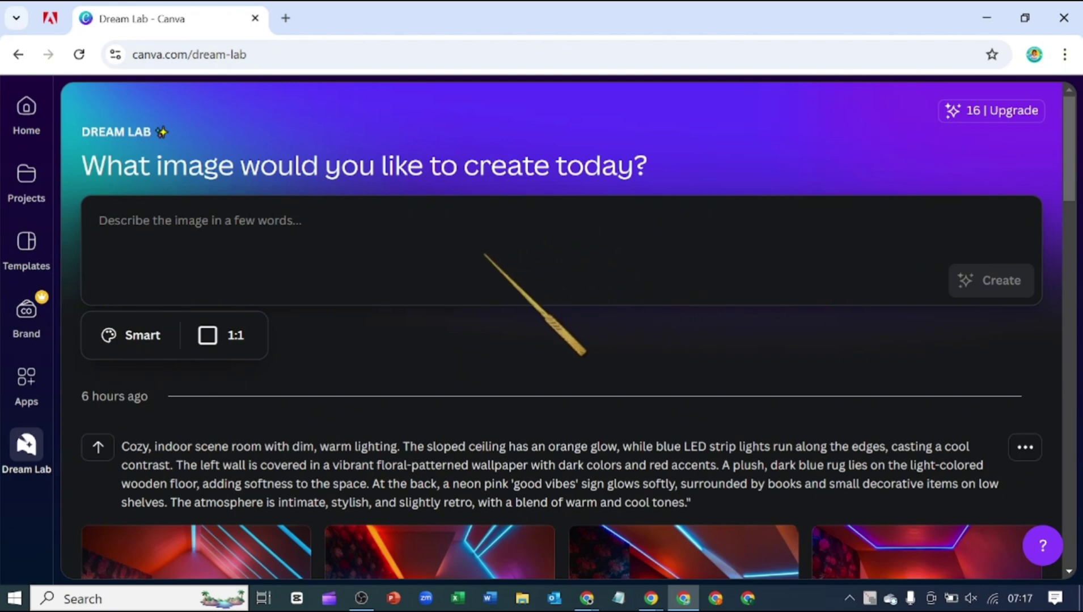
pyautogui.click(236, 335)
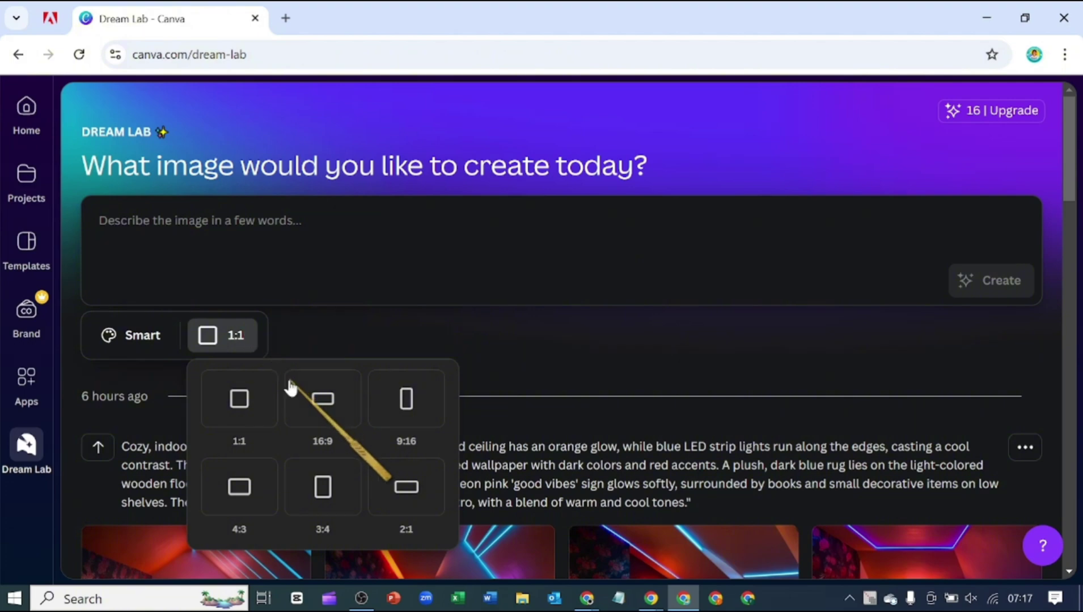
pyautogui.click(296, 393)
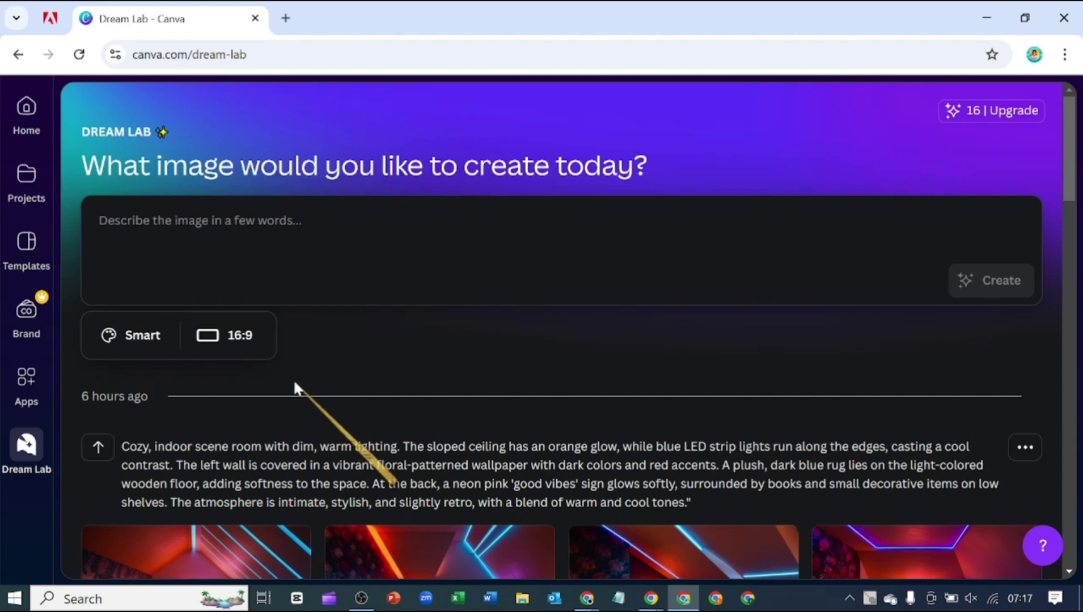
# Browse the Smart style list, then click into the prompt box
pyautogui.click(161, 349)
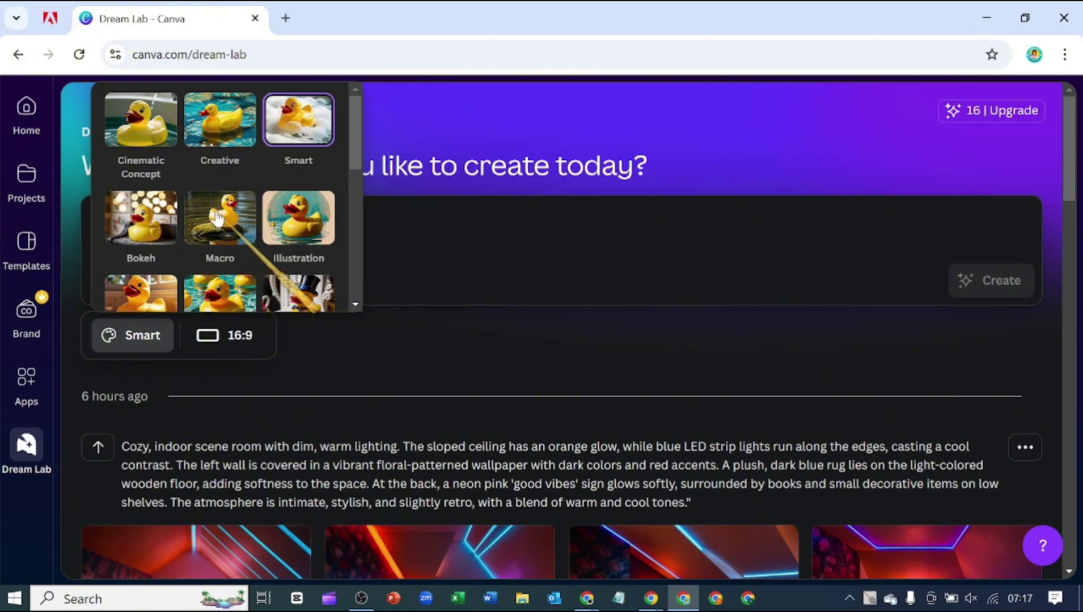
pyautogui.scroll(-3, 218, 225)
pyautogui.scroll(-2, 218, 225)
pyautogui.click(294, 329)
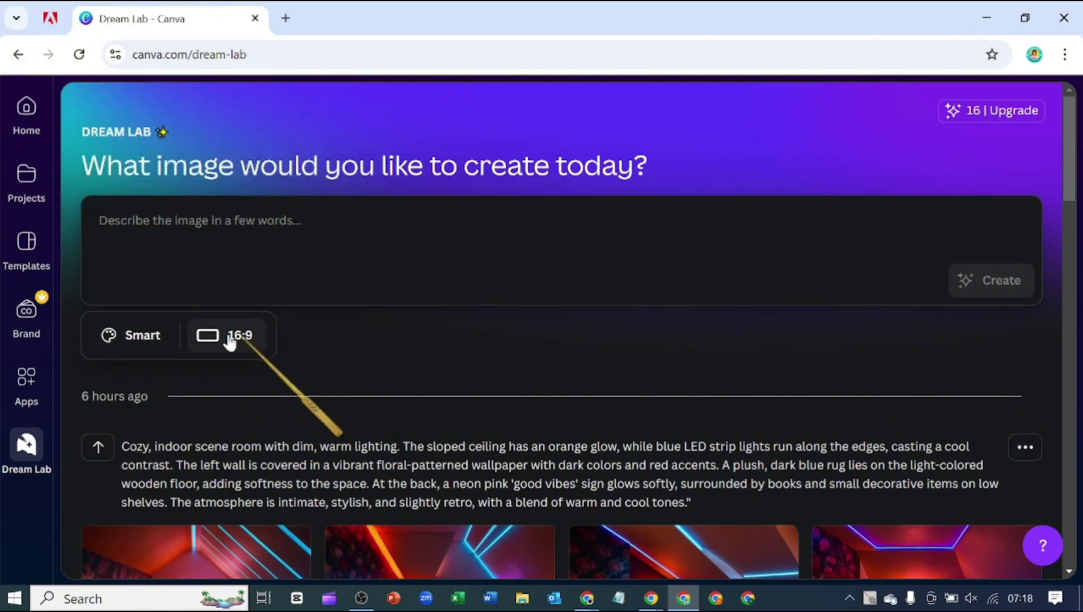
pyautogui.click(231, 285)
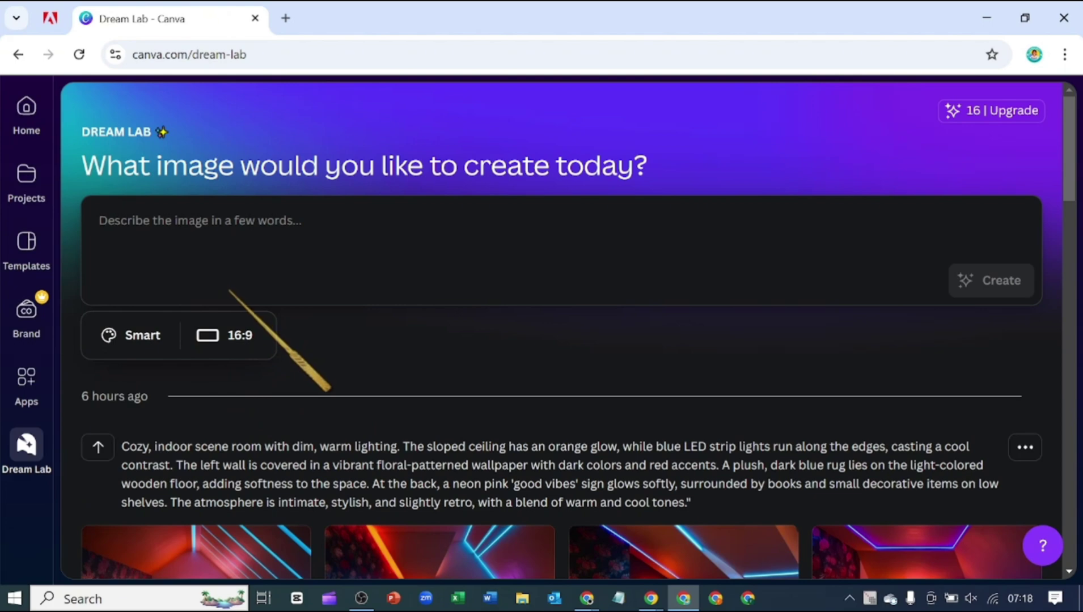
# Paste the background description as the prompt, generate images, and preview the first one
pyautogui.hotkey('ctrl', 'v')
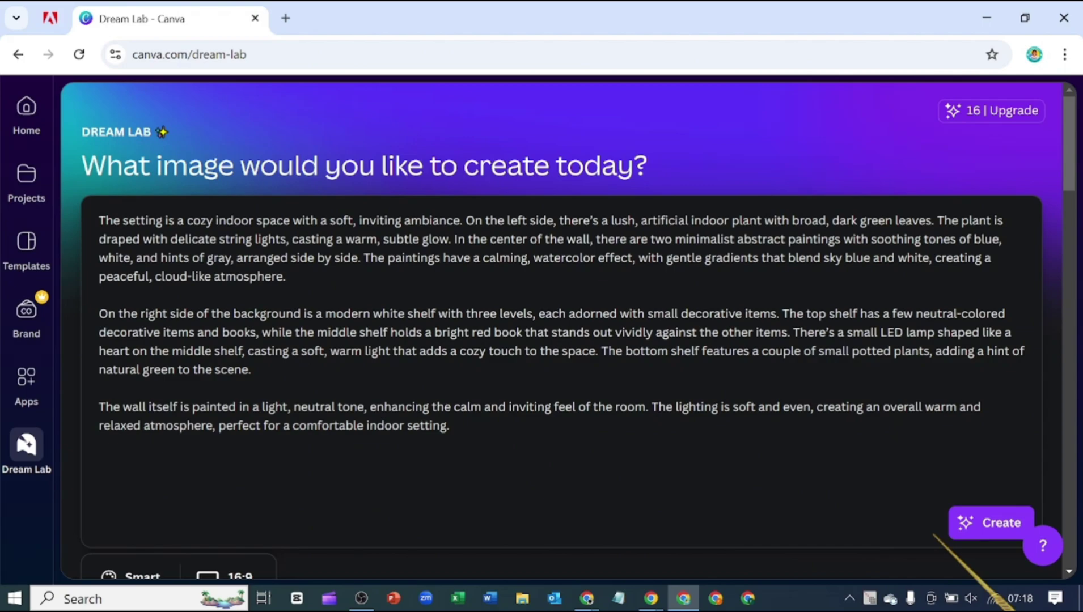
pyautogui.click(969, 530)
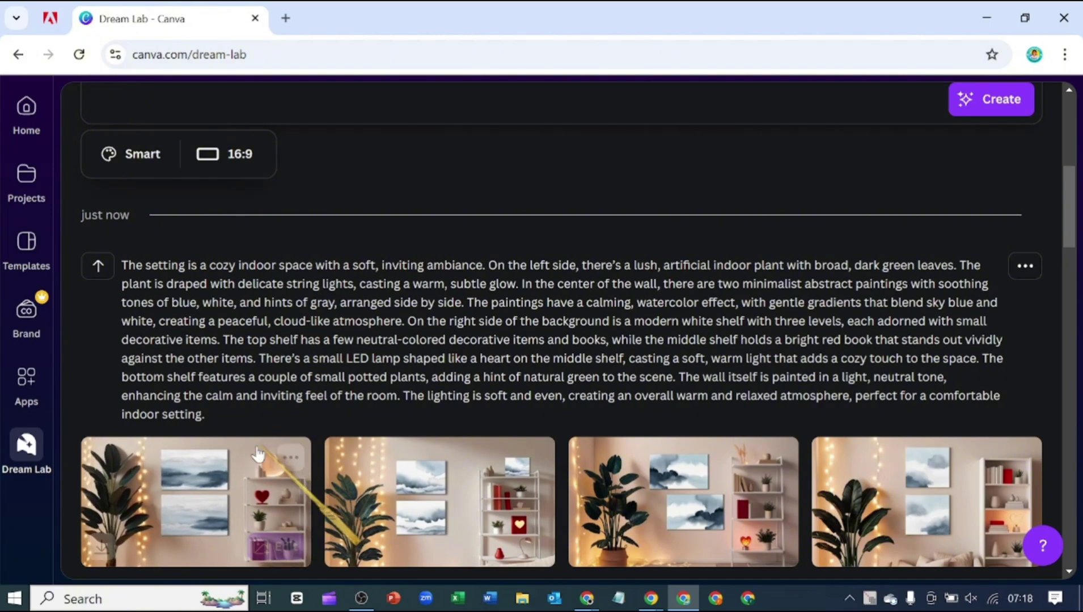
pyautogui.click(245, 474)
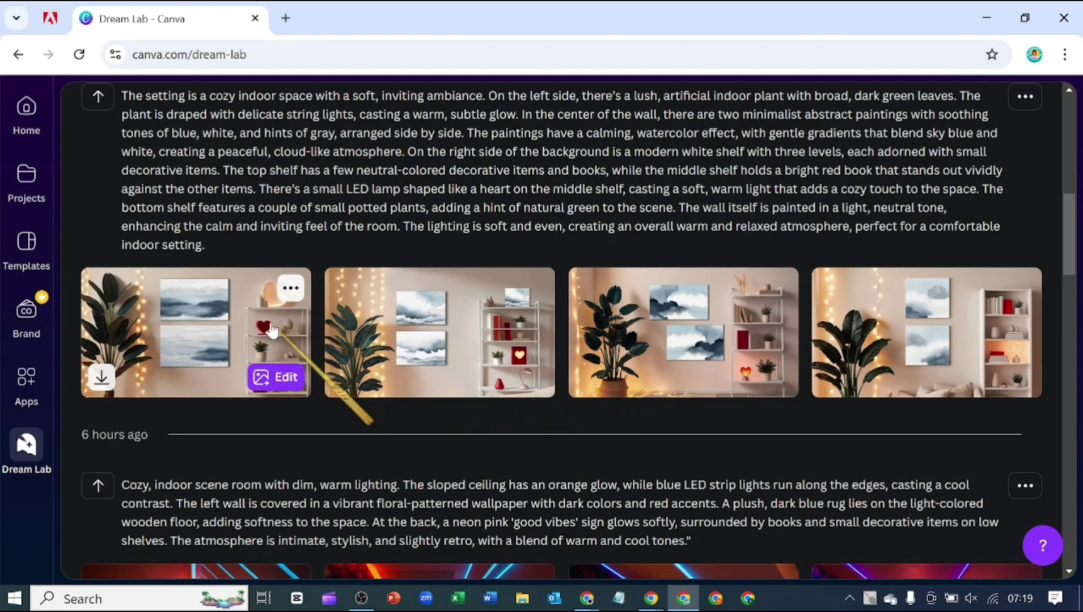
# Check the first image's options menu, then scroll down to the fairy-light couch images
pyautogui.click(291, 291)
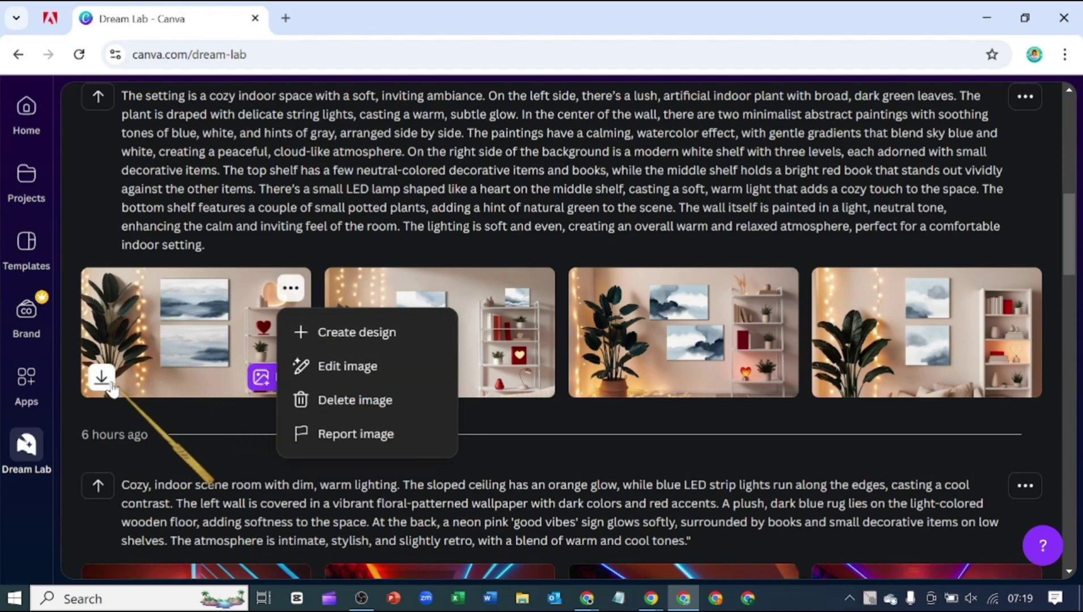
pyautogui.click(273, 378)
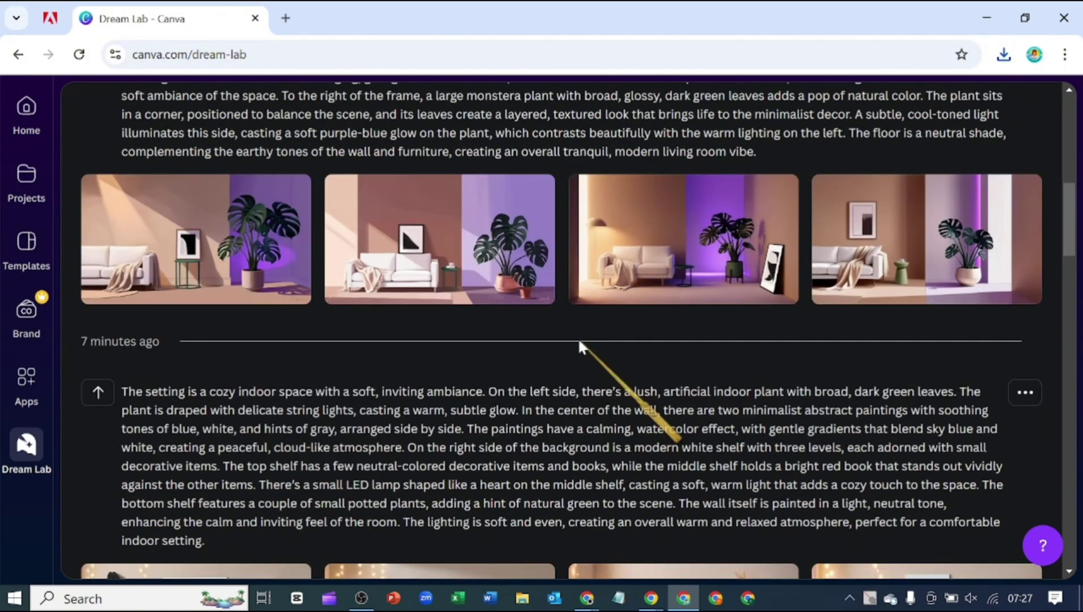
pyautogui.scroll(-3, 579, 342)
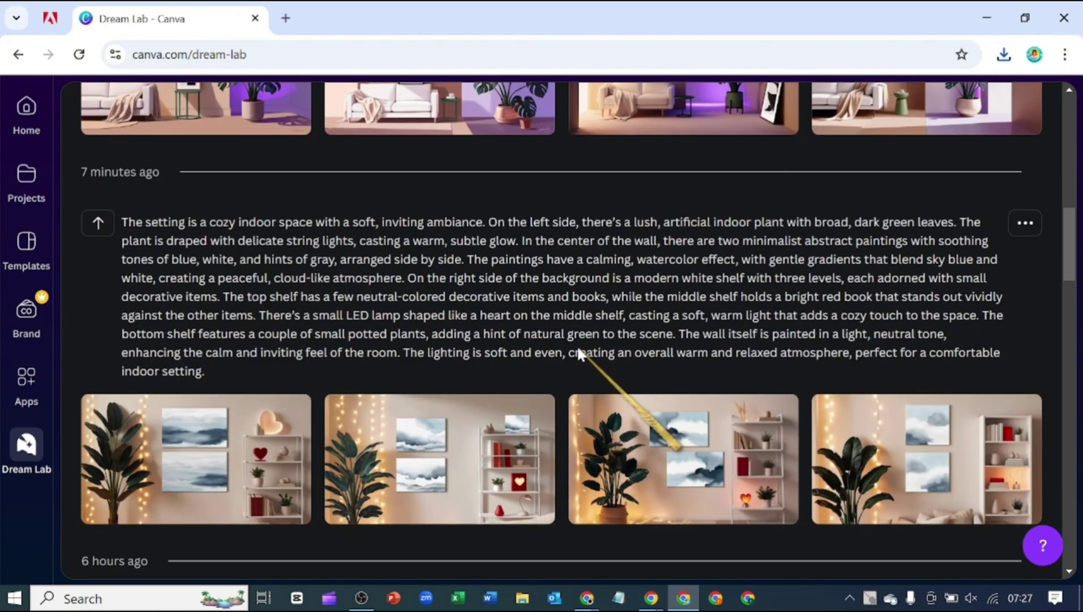
pyautogui.scroll(3, 577, 347)
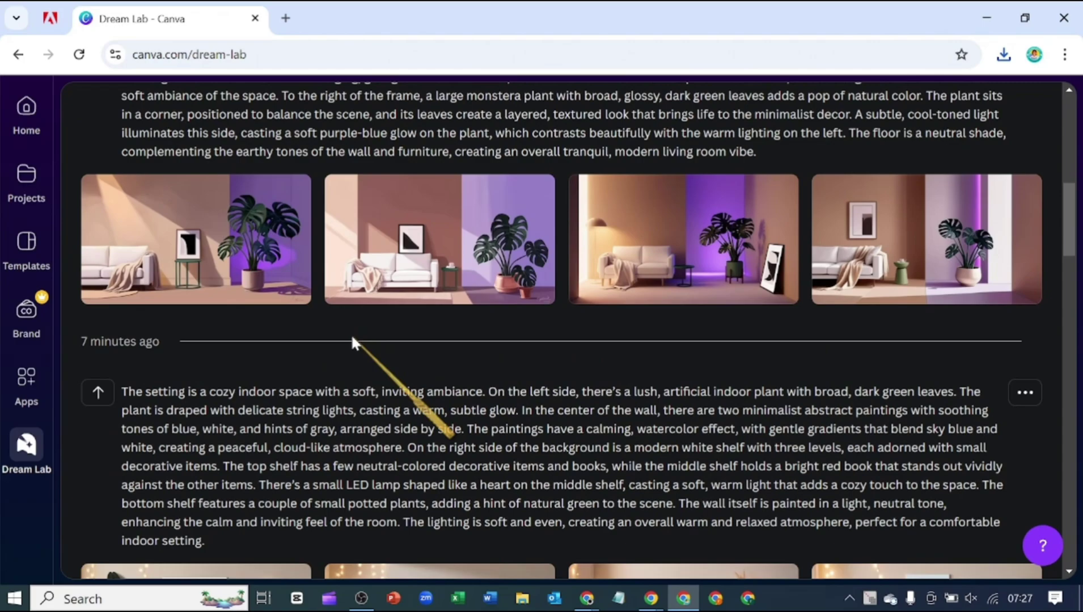
pyautogui.moveTo(544, 301)
pyautogui.scroll(-4, 544, 300)
pyautogui.scroll(-5, 551, 326)
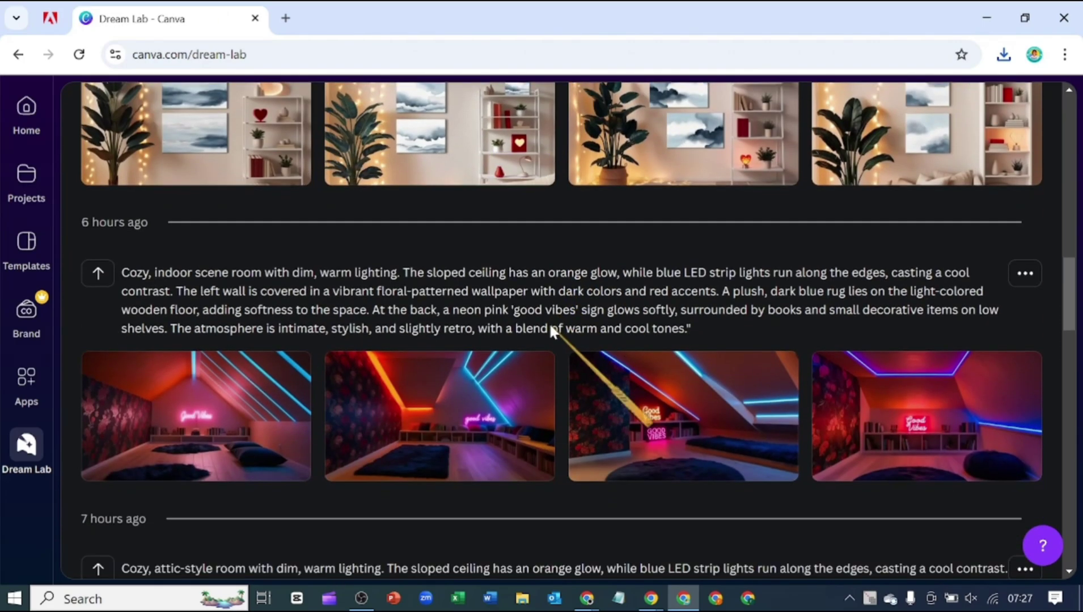
pyautogui.scroll(-12, 547, 329)
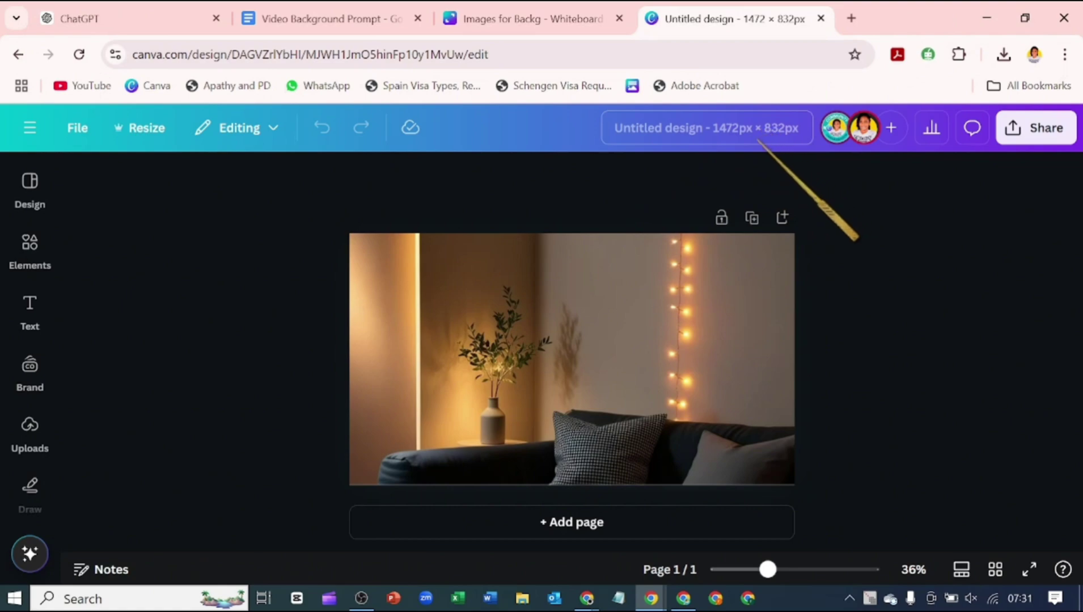
# Resize the couch design in place to YouTube Video (1080p), 1920 × 1080
pyautogui.click(142, 129)
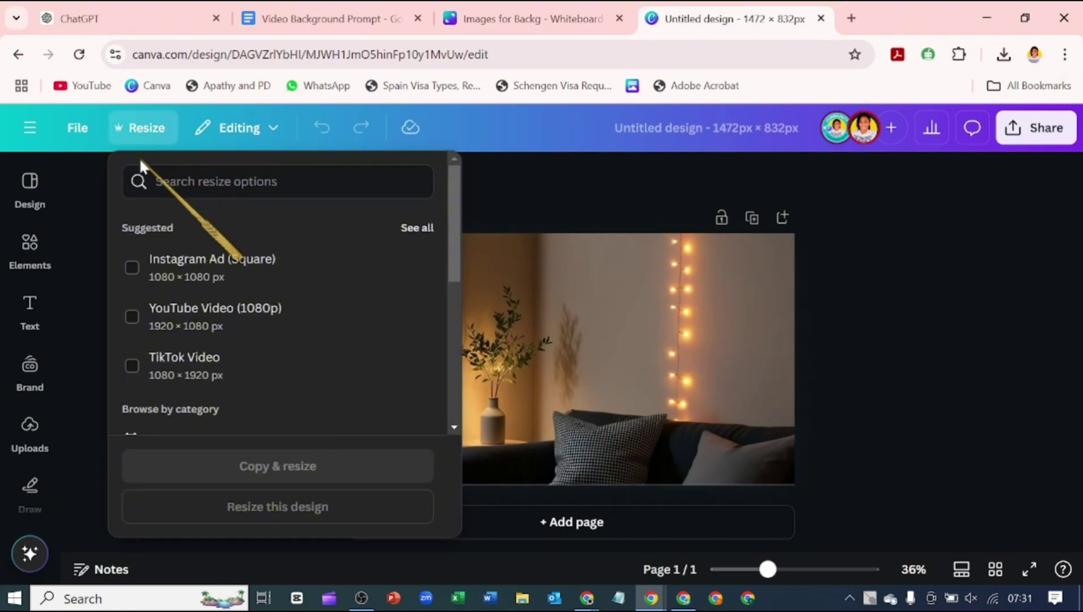
pyautogui.click(163, 333)
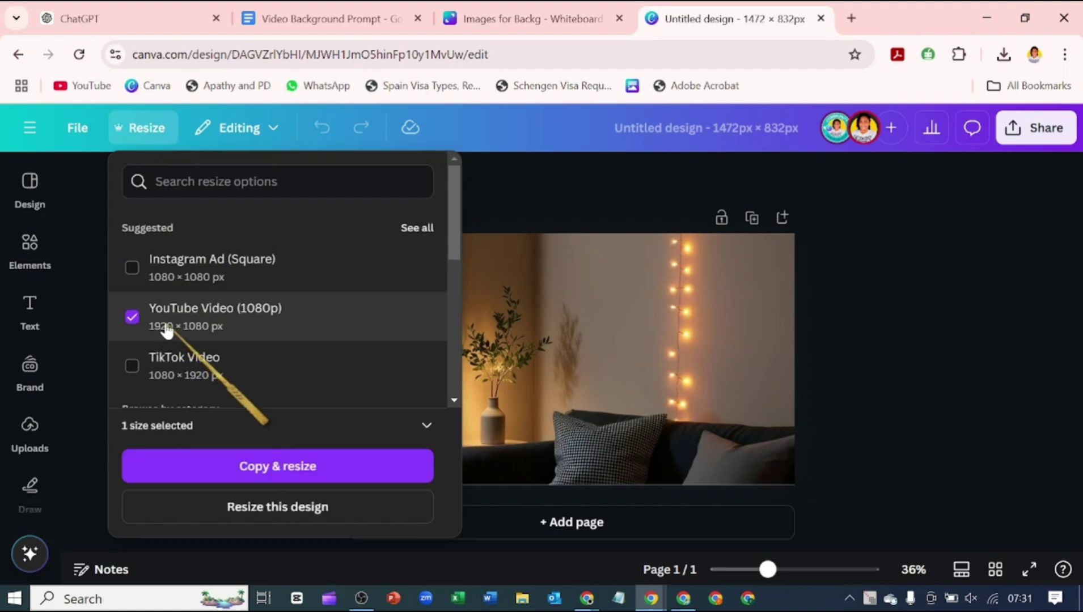
pyautogui.click(169, 500)
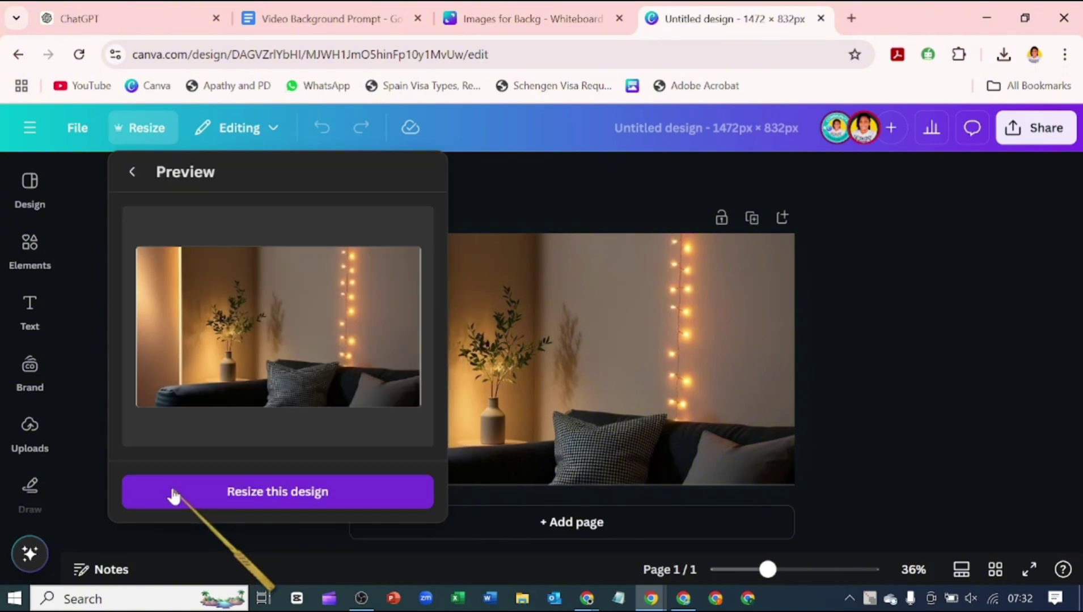
pyautogui.click(173, 494)
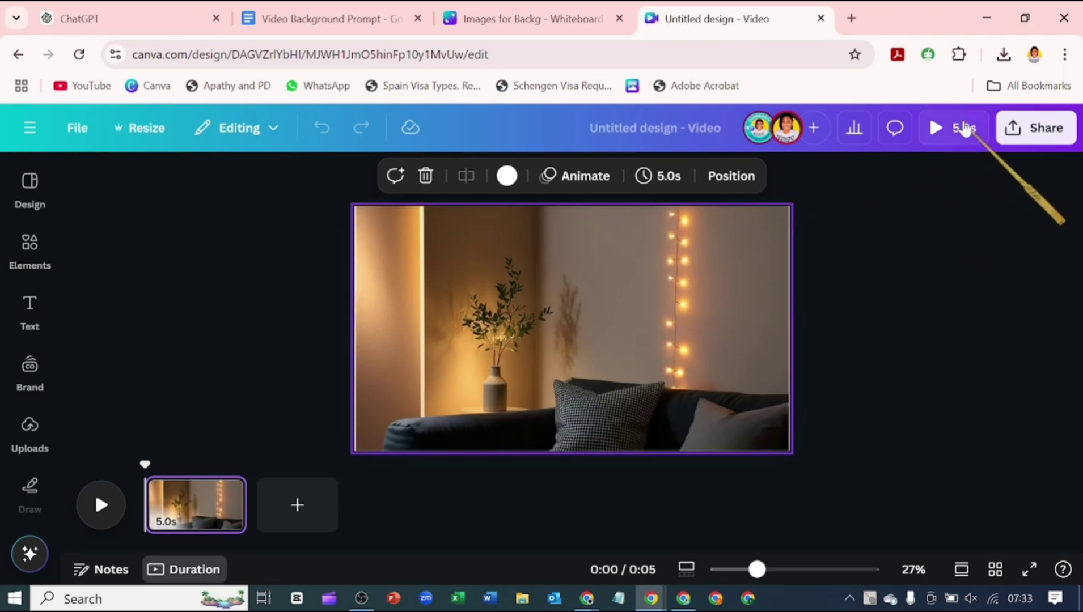
# Add the downloaded room images to the page and stretch them to fill the canvas
pyautogui.click(1003, 56)
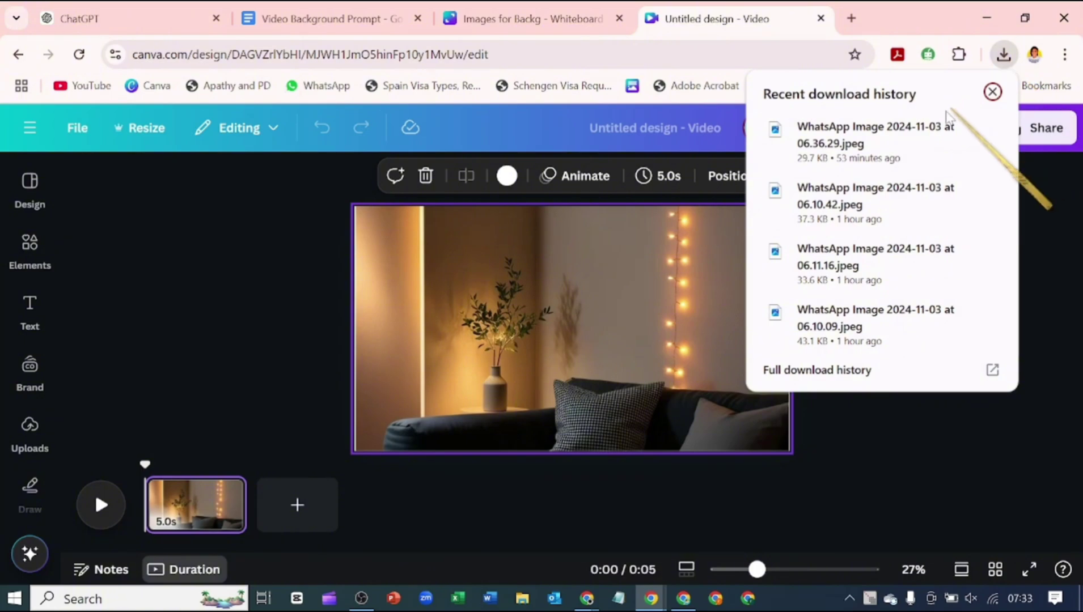
pyautogui.moveTo(919, 141); pyautogui.dragTo(737, 265)
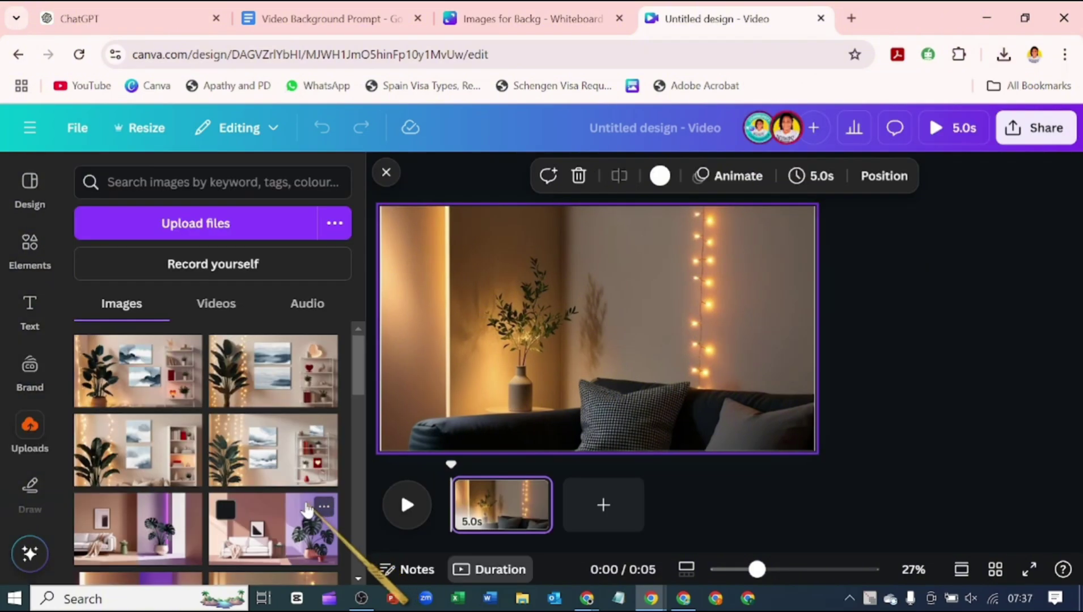
pyautogui.scroll(-2, 305, 512)
pyautogui.scroll(6, 304, 514)
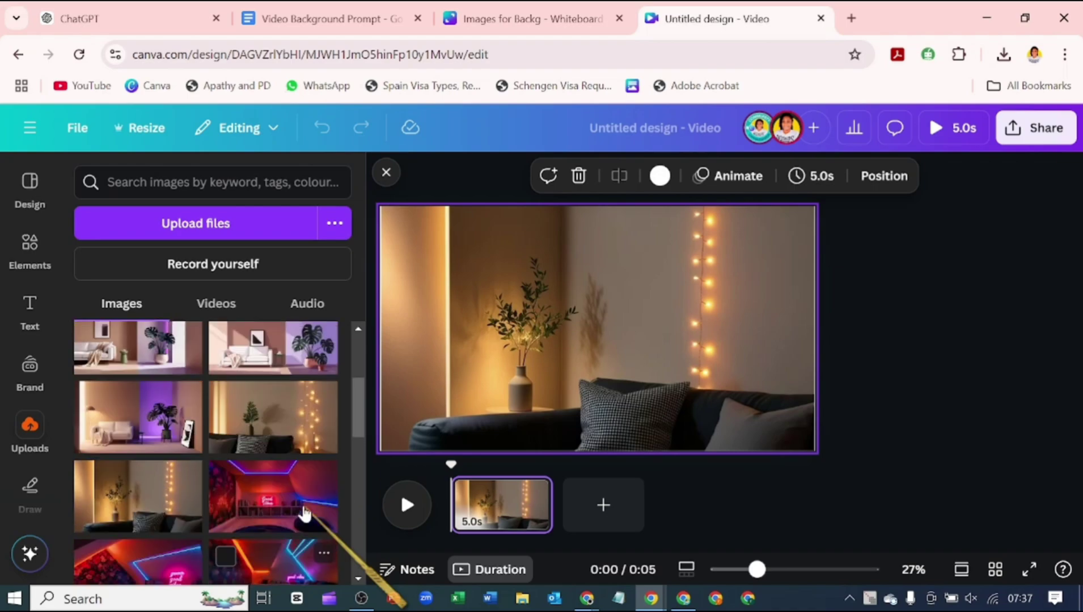
pyautogui.scroll(-3, 303, 533)
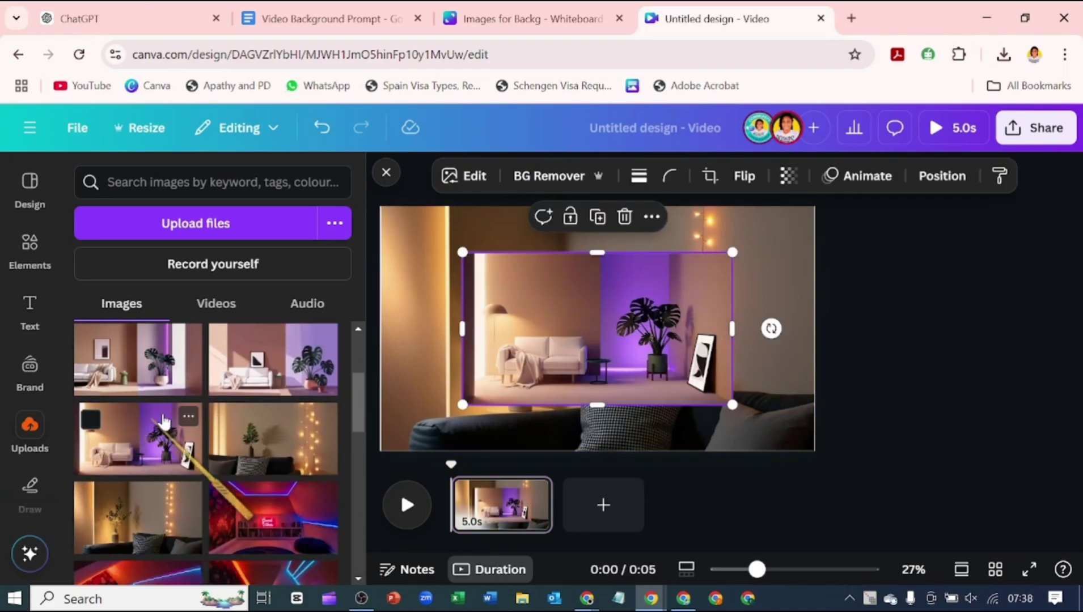
pyautogui.moveTo(737, 406); pyautogui.dragTo(797, 445)
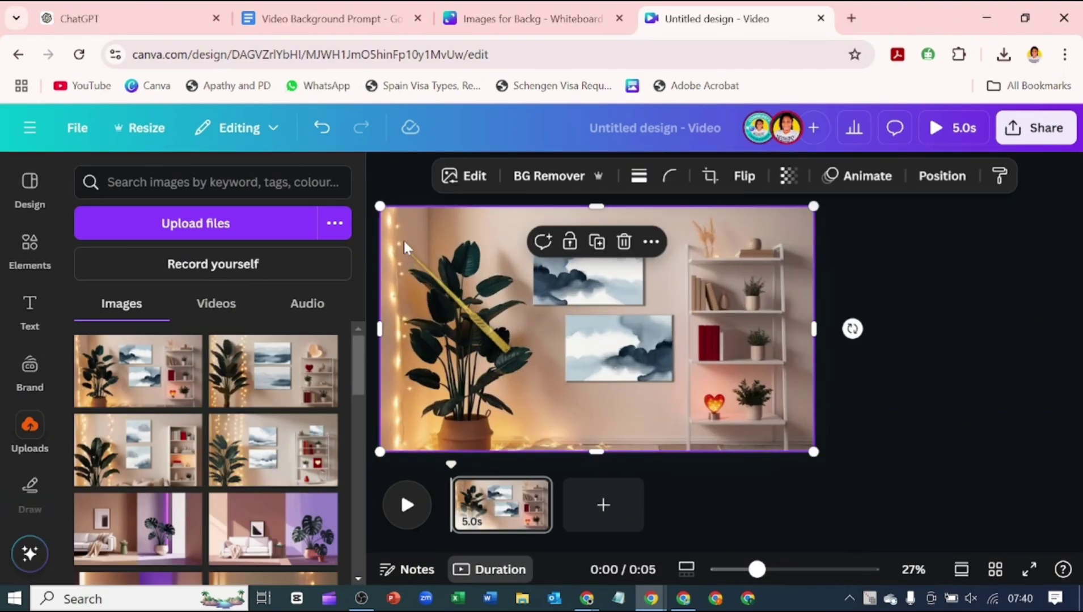
pyautogui.click(386, 176)
# View the page's layer stack, then bring back the Uploads library
pyautogui.click(802, 180)
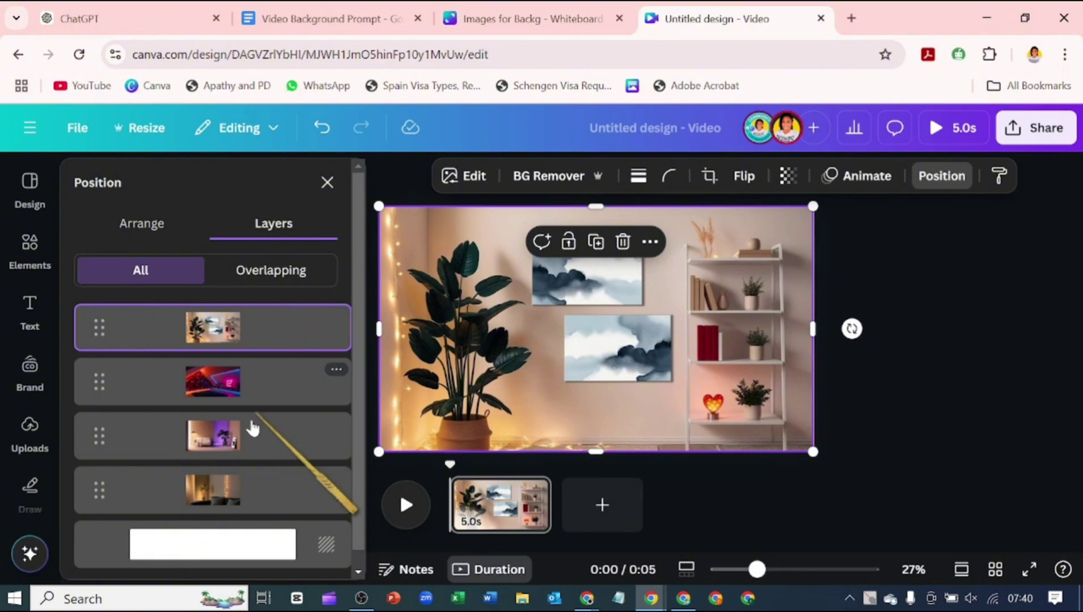
pyautogui.click(29, 424)
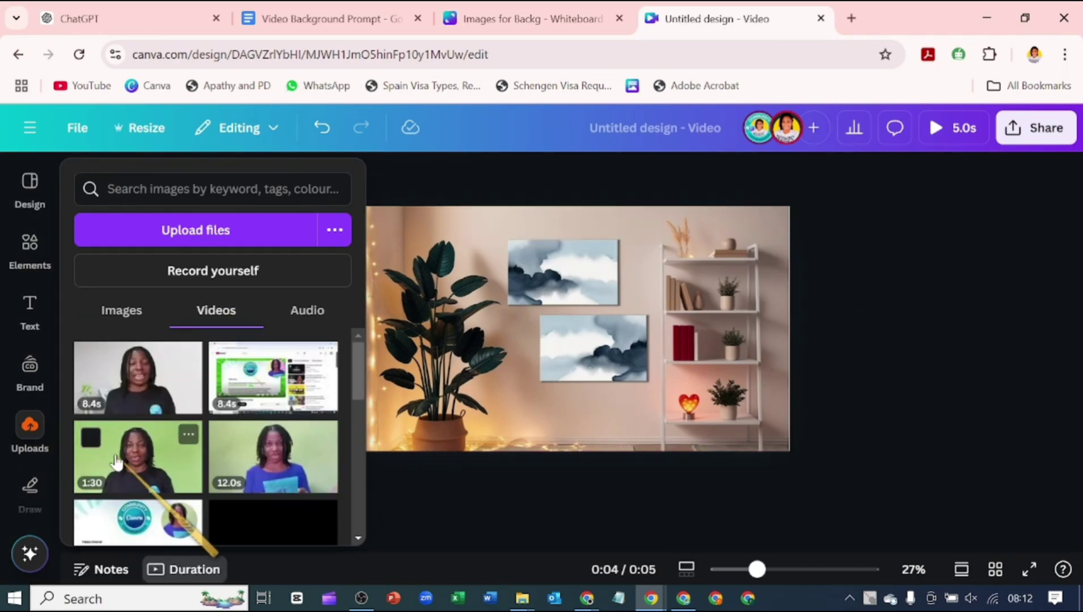
# Add the 1:30 green-screen speaker clip and stretch it over the whole page
pyautogui.click(116, 462)
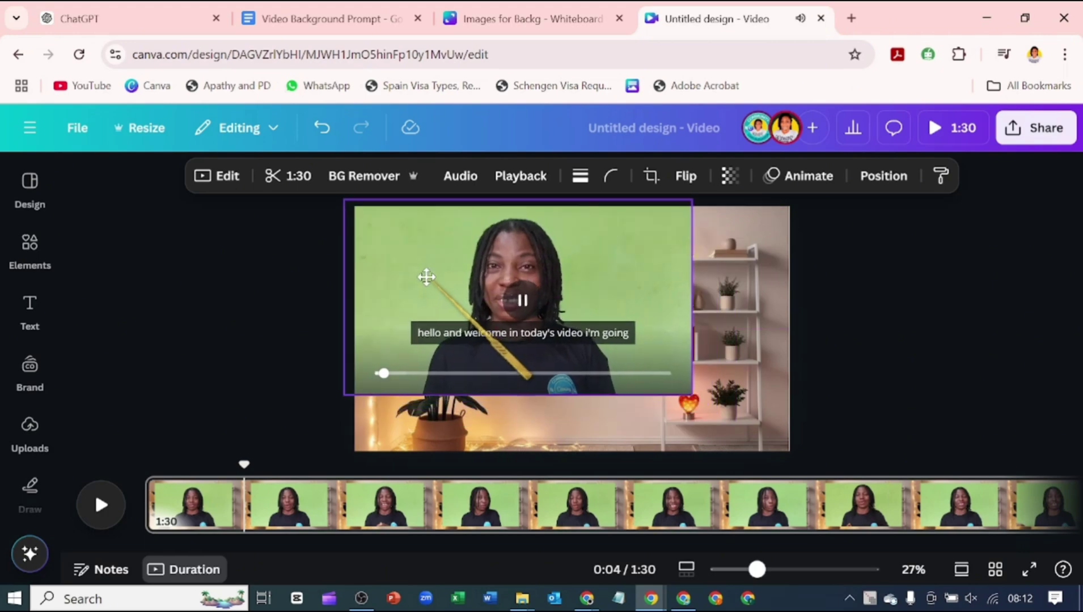
pyautogui.moveTo(430, 284); pyautogui.dragTo(442, 290)
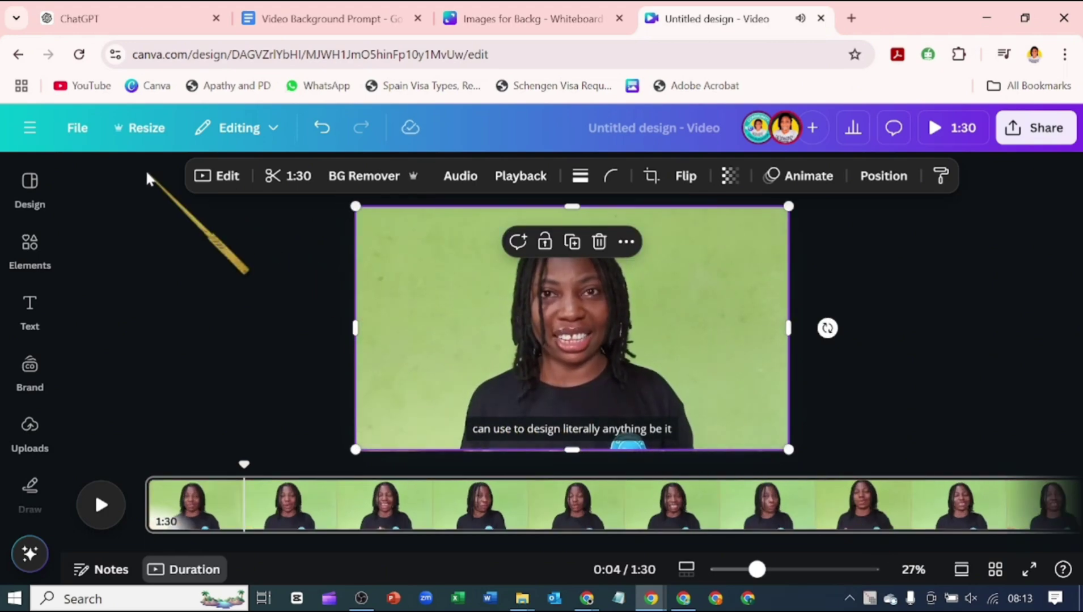
# Remove the speaker clip's green background with BG Remover, then review the Adjust settings
pyautogui.click(210, 176)
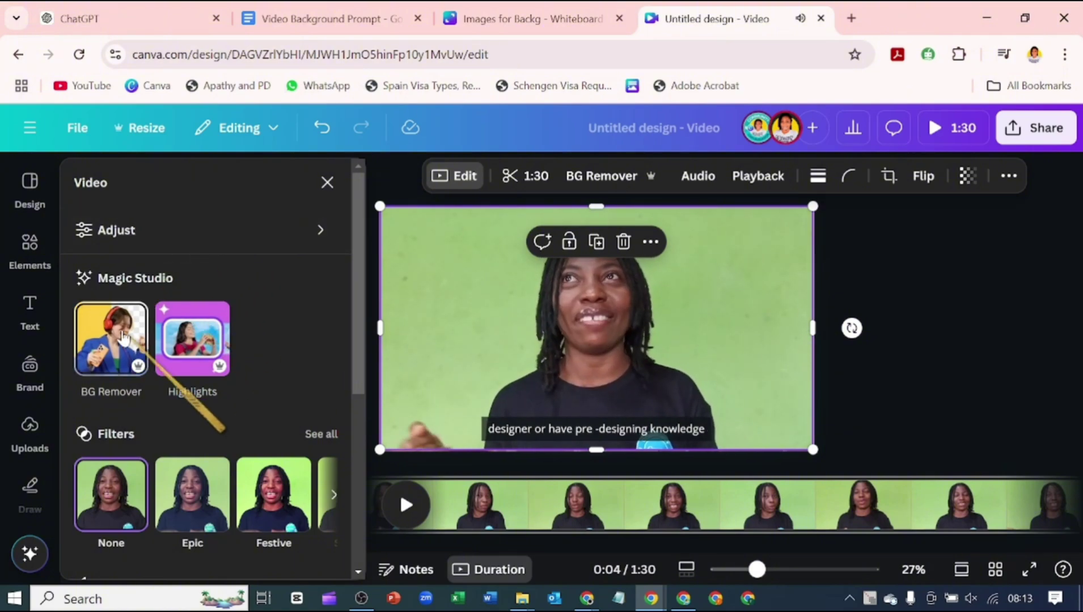
pyautogui.click(124, 339)
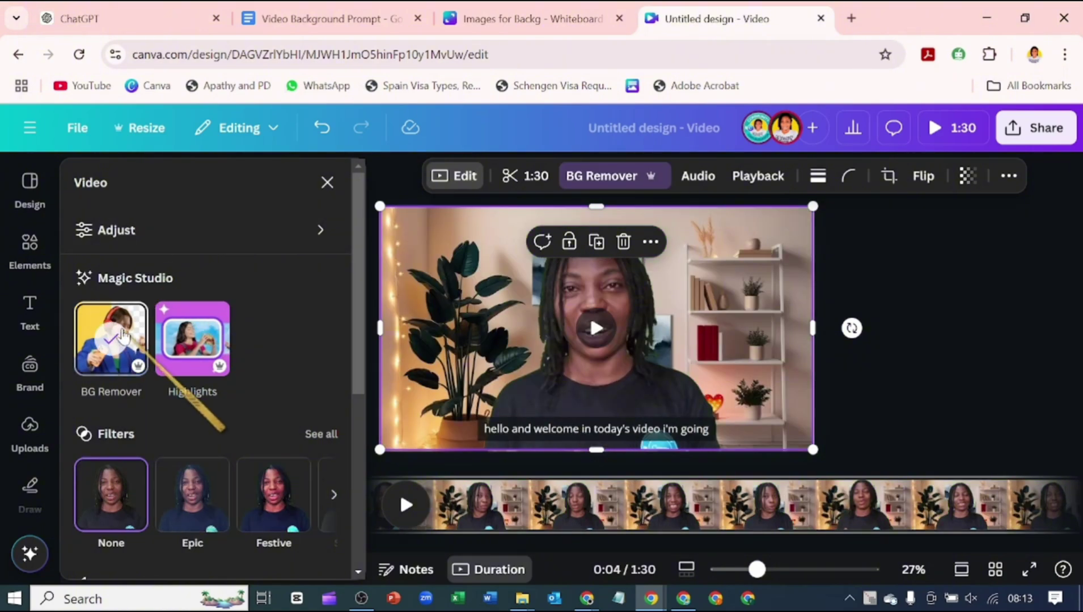
pyautogui.click(258, 237)
pyautogui.scroll(-3, 184, 249)
pyautogui.scroll(-3, 188, 248)
pyautogui.scroll(5, 188, 250)
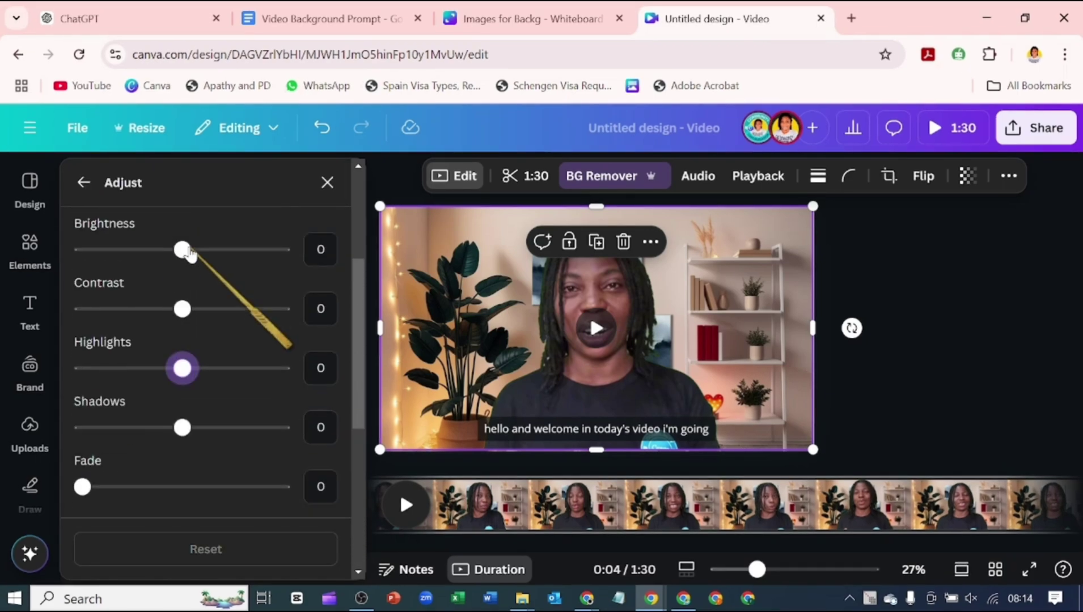
pyautogui.scroll(2, 85, 181)
pyautogui.click(83, 182)
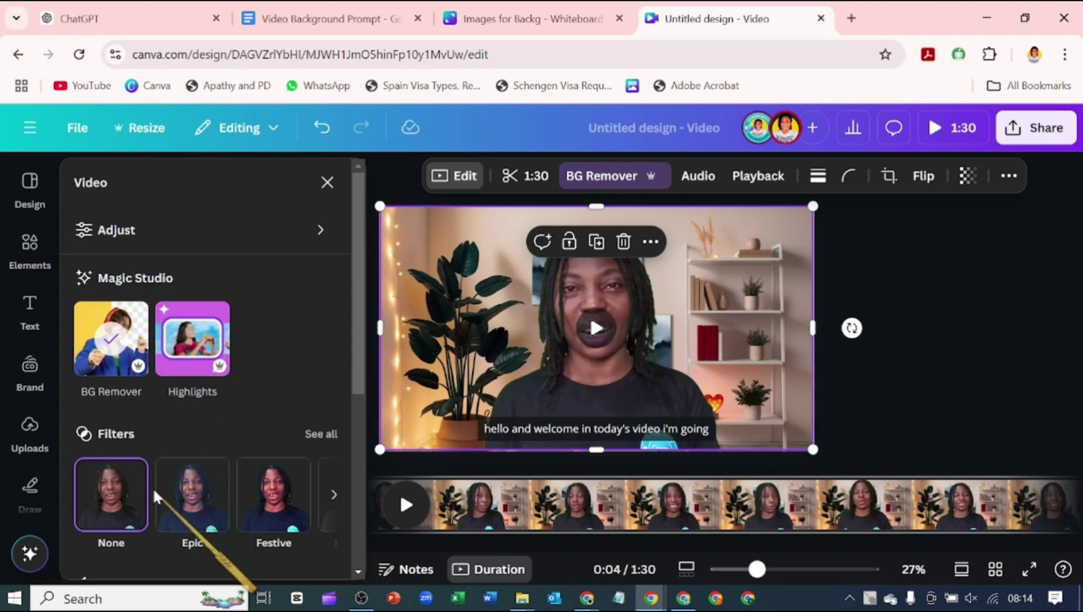
# Apply the Festive filter to the speaker video at intensity 50
pyautogui.click(260, 496)
pyautogui.scroll(-2, 258, 459)
pyautogui.scroll(1, 266, 454)
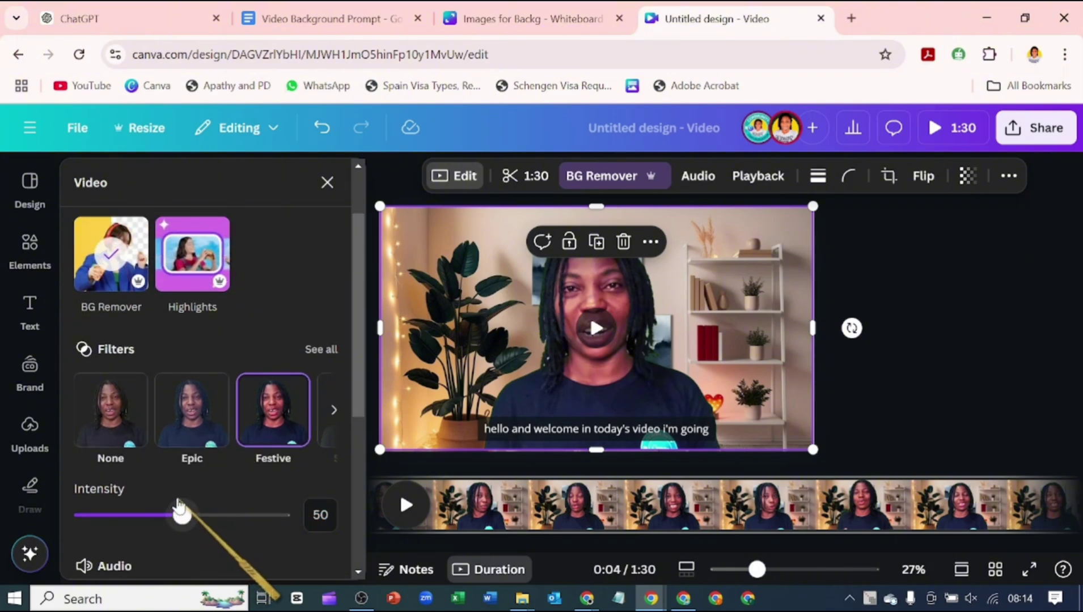
pyautogui.scroll(-3, 180, 501)
pyautogui.scroll(-2, 187, 496)
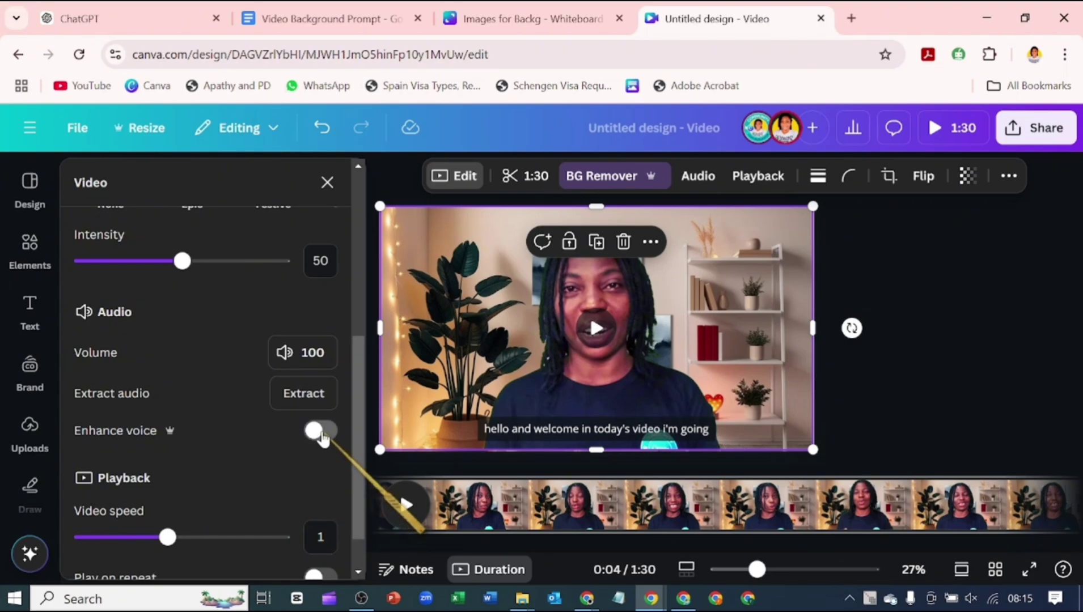
# Switch on Enhance voice for the presenter clip's audio
pyautogui.click(320, 432)
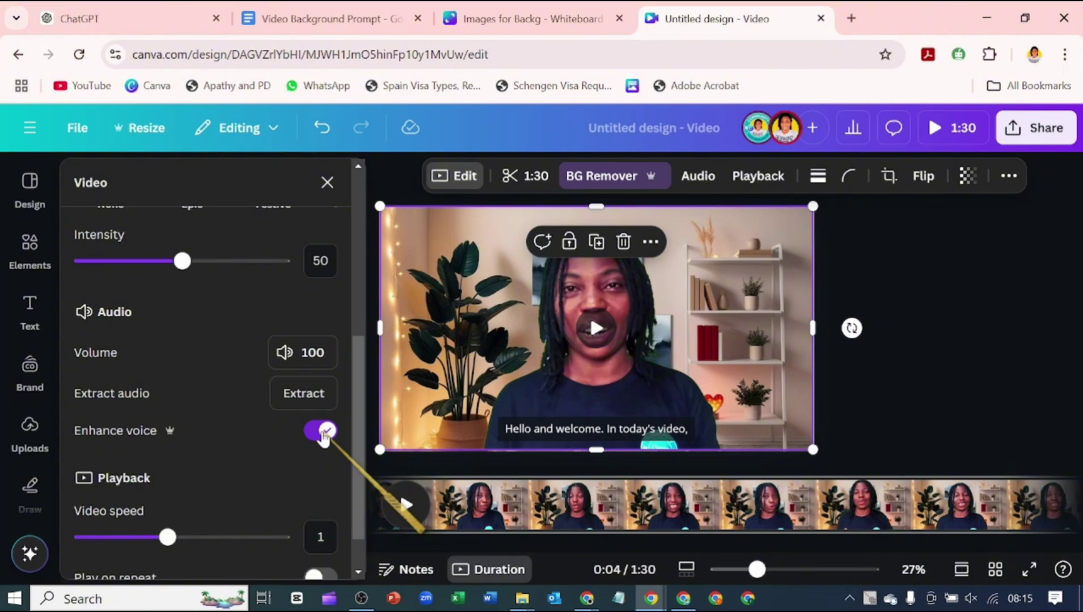
# Preview playback in the Layers view and move the neon room directly behind the speaker
pyautogui.click(327, 183)
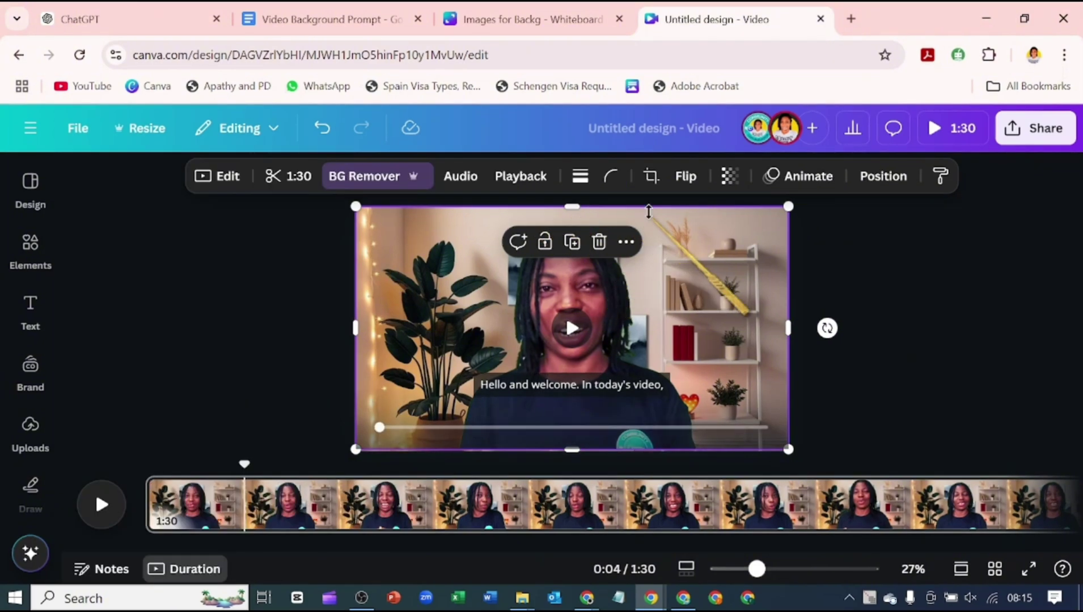
pyautogui.click(873, 177)
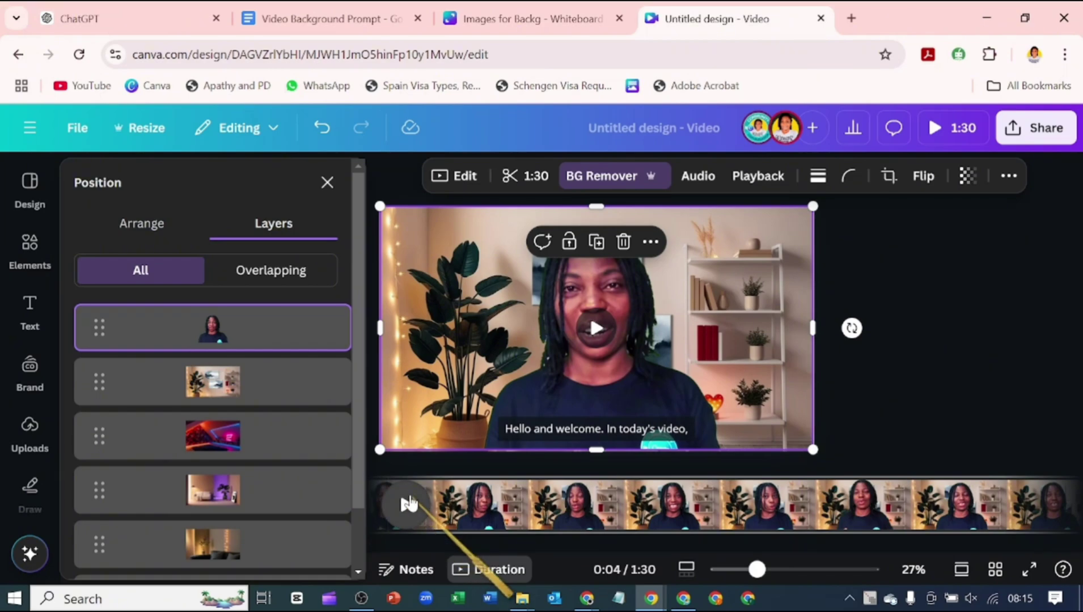
pyautogui.click(407, 504)
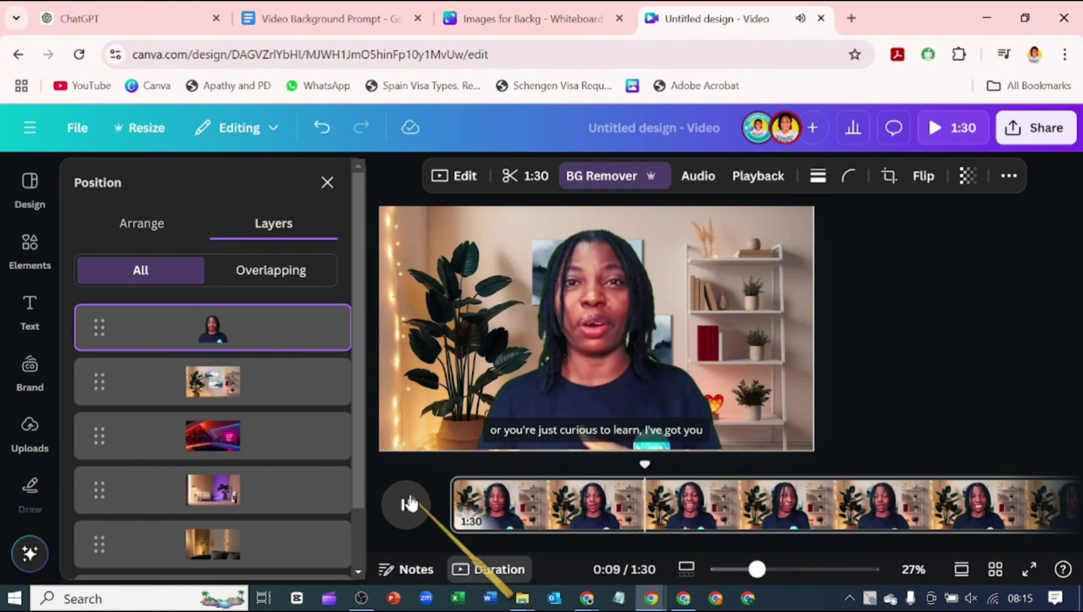
pyautogui.click(407, 503)
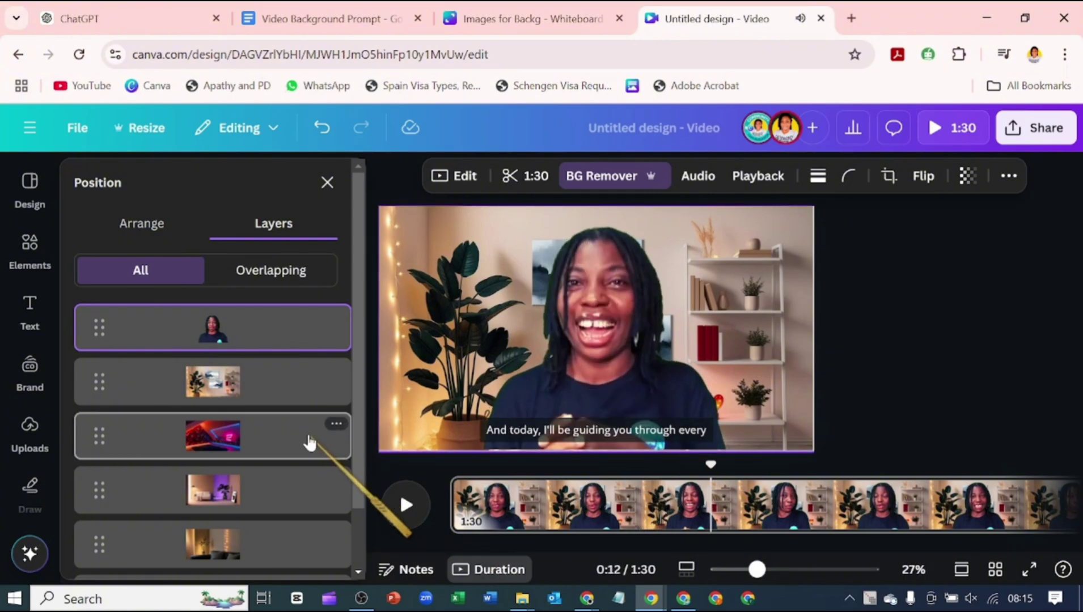
pyautogui.moveTo(309, 441); pyautogui.dragTo(308, 379)
pyautogui.click(402, 504)
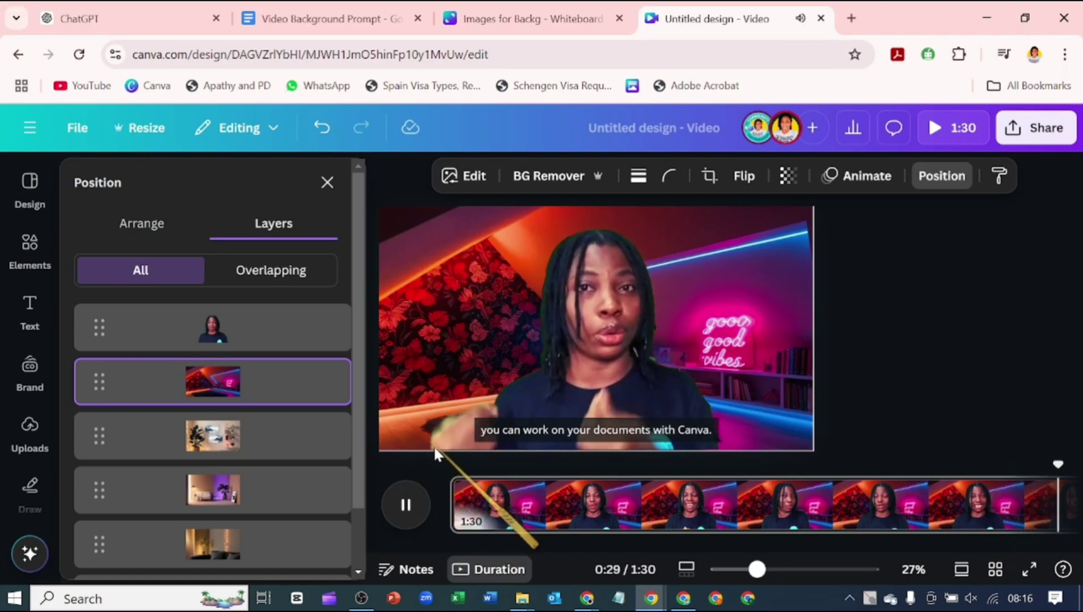
# Move the purple room, then the warm fairy-light couch room, directly beneath the speaker
pyautogui.click(282, 484)
pyautogui.moveTo(280, 469); pyautogui.dragTo(305, 357)
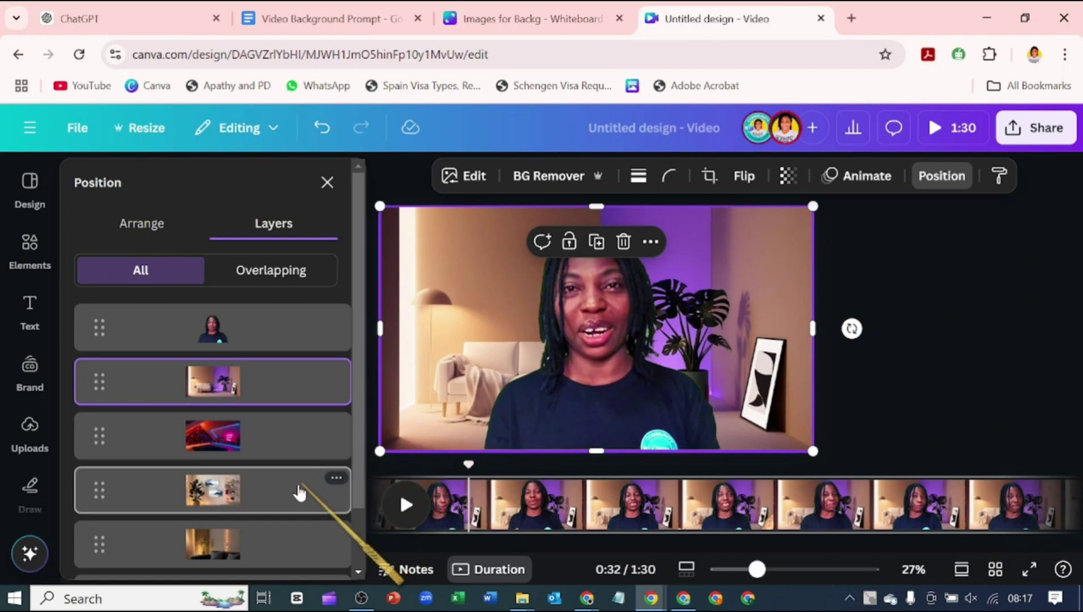
pyautogui.moveTo(261, 529); pyautogui.dragTo(297, 314)
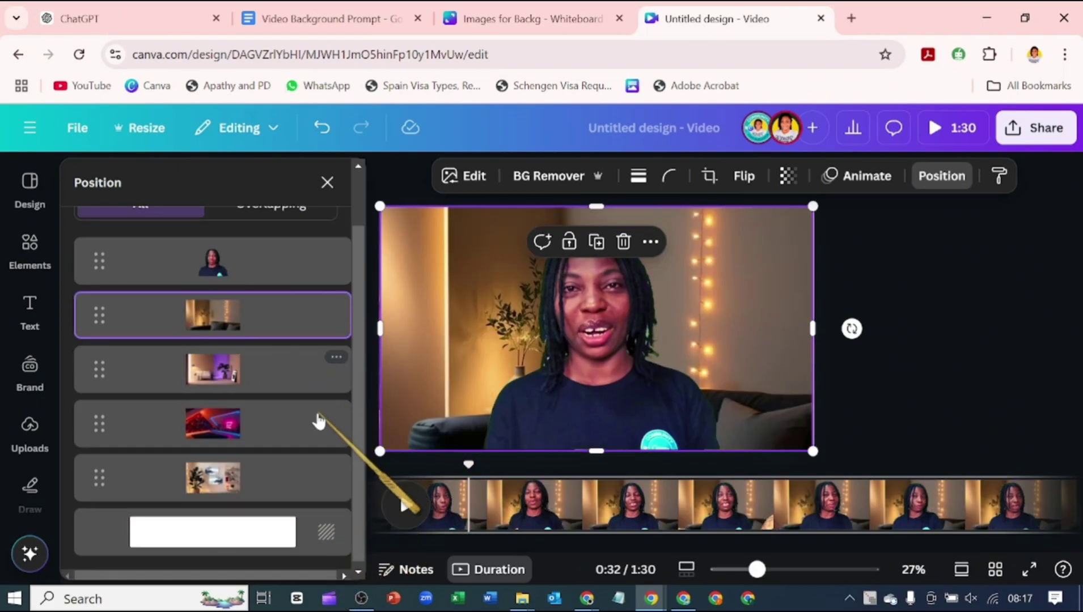
# Preview the video over the warm room, then delete the unused room image layers
pyautogui.click(401, 504)
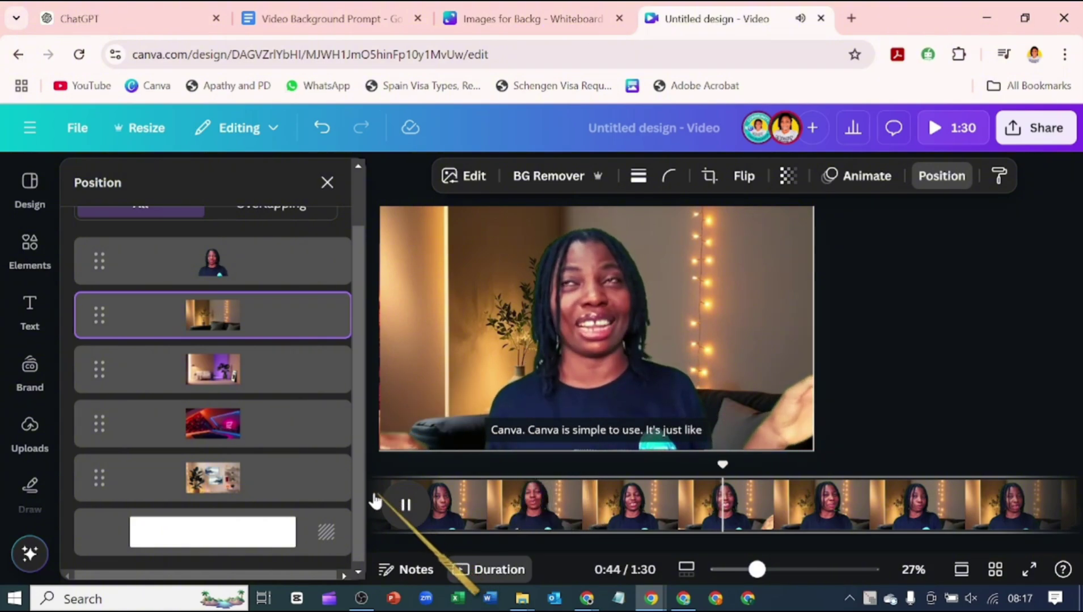
pyautogui.click(332, 491)
pyautogui.press('Delete')
pyautogui.press('Delete')
pyautogui.press('Delete')
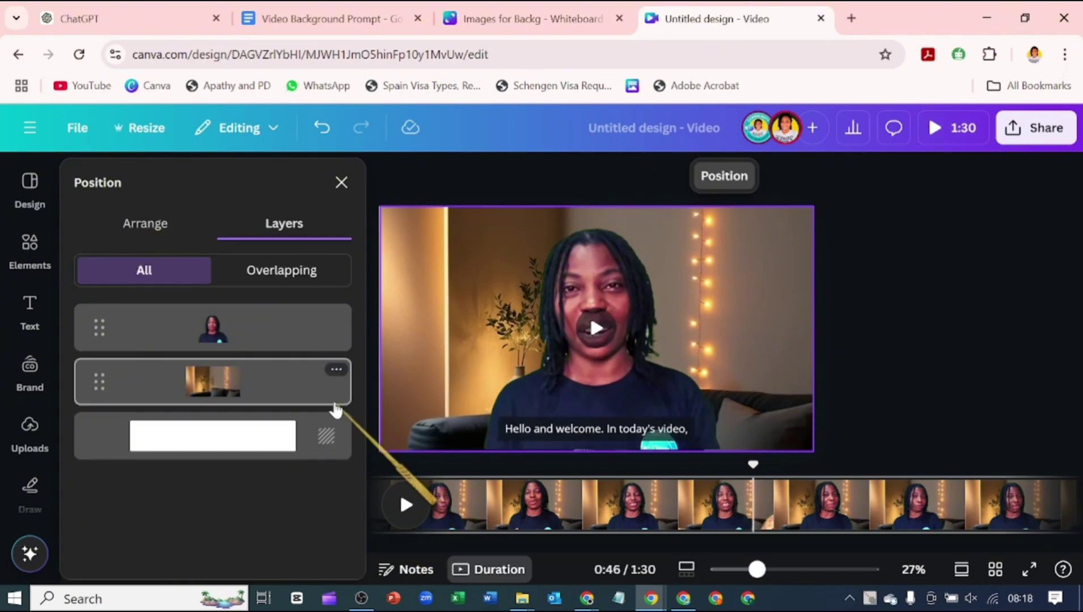
# Set the warm fairy-light couch room image as the page background
pyautogui.click(335, 404)
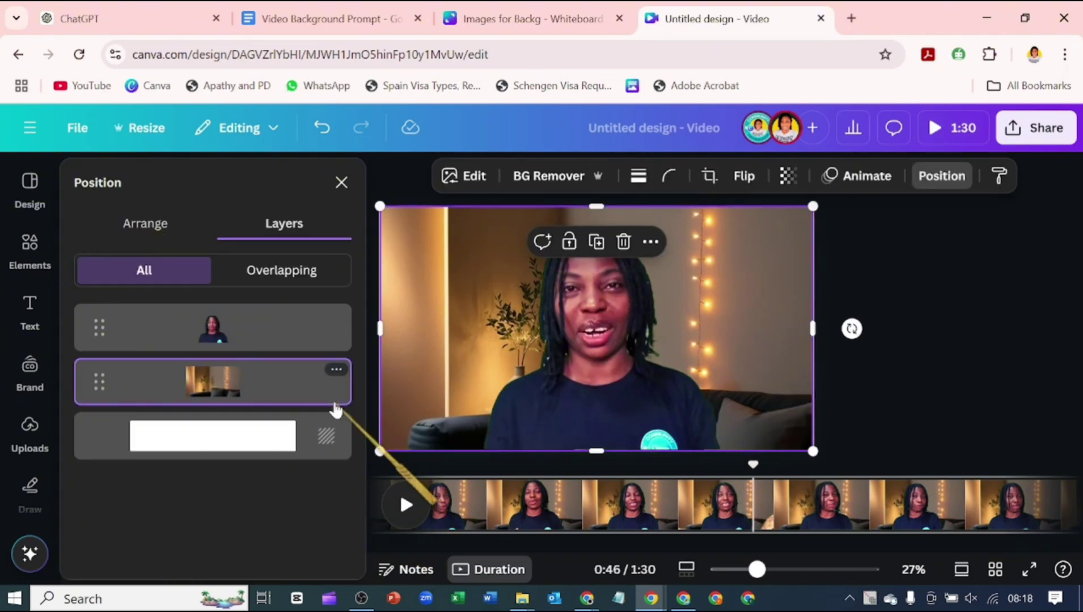
pyautogui.click(650, 241)
pyautogui.click(812, 489)
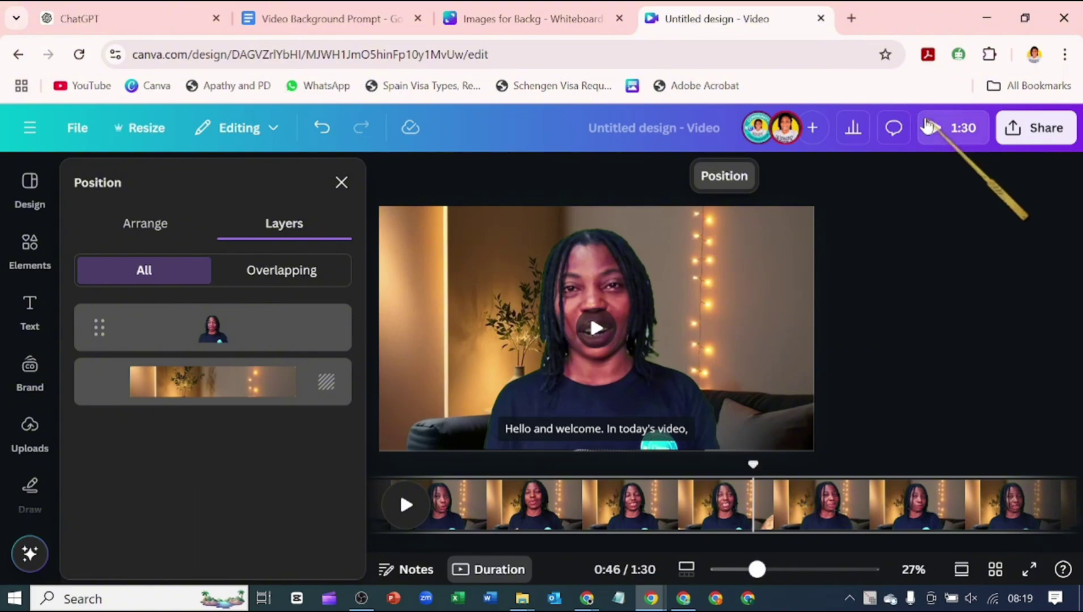
# Play the full 1:30 video full screen to watch the speaker over the couch room
pyautogui.click(928, 126)
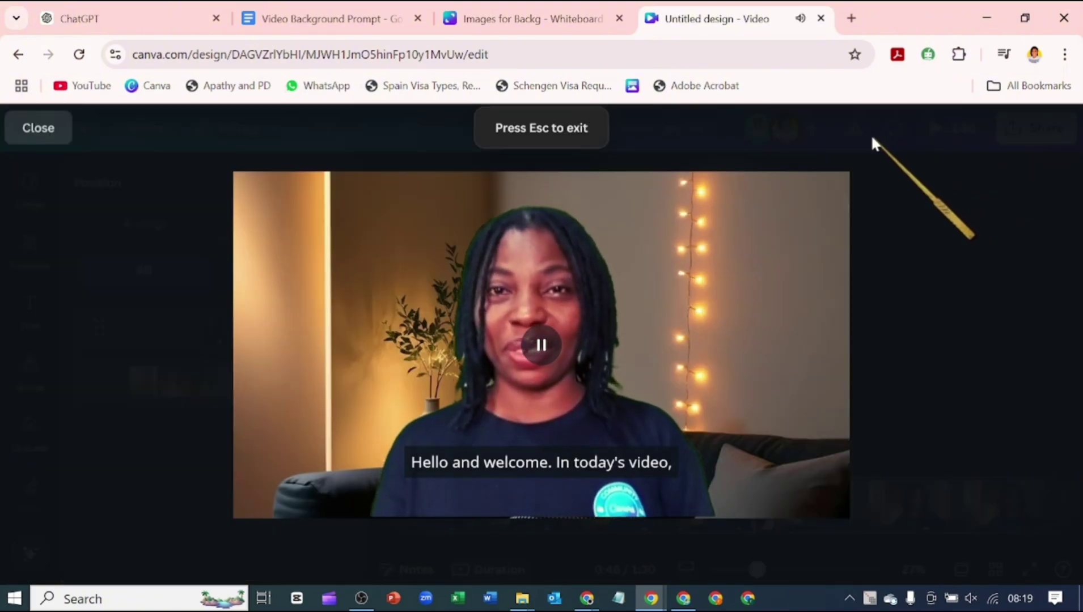